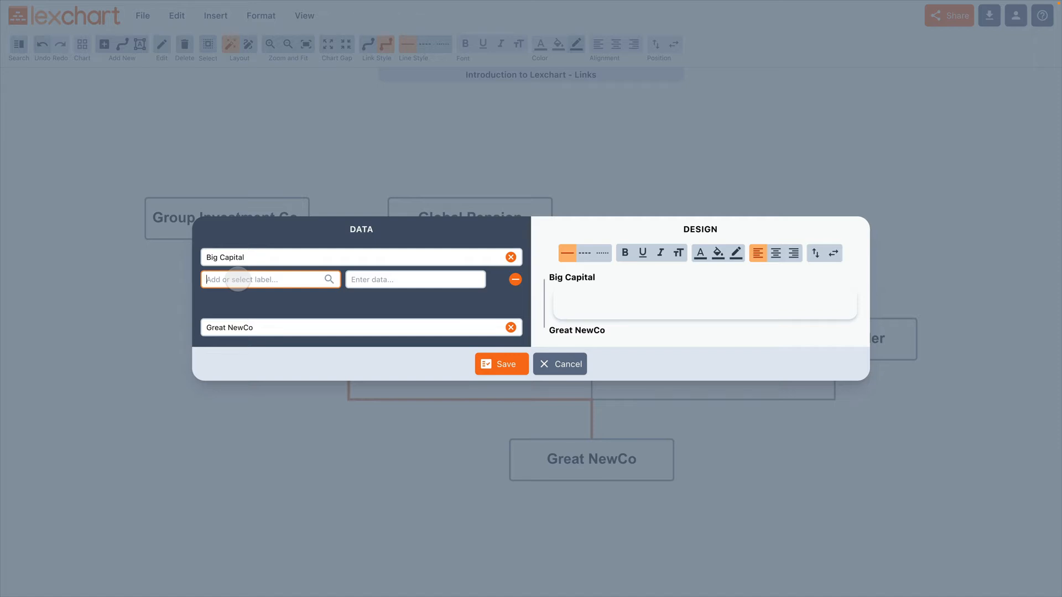
- Add Financial Interests of 15% and Voting Interests of 18% to the link between Big Capital and Great NewCo, and save it
{"action": "type", "text": "Financial Interests"}
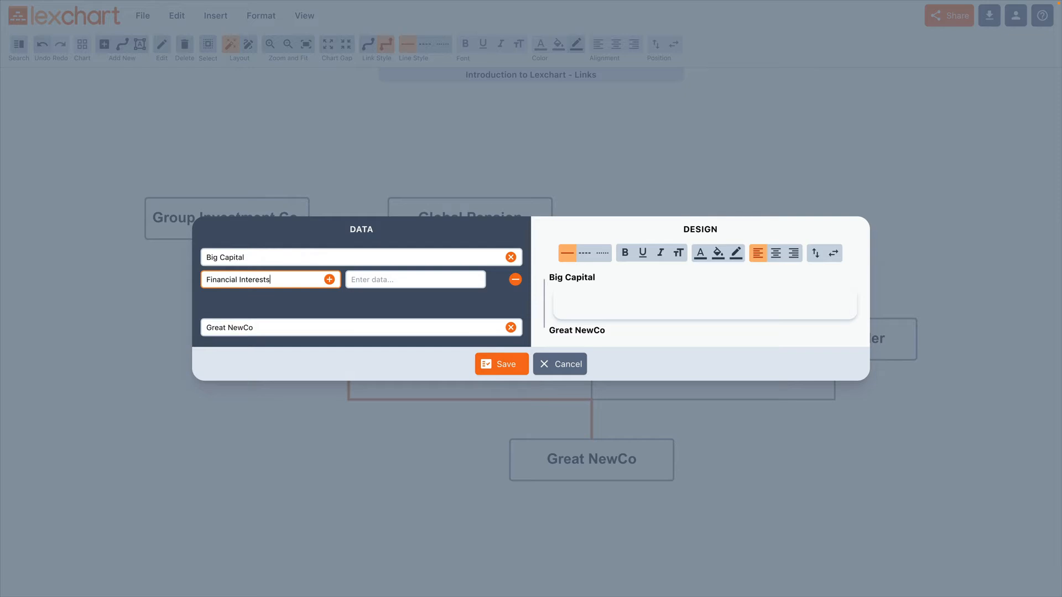
{"action": "key", "text": "Return"}
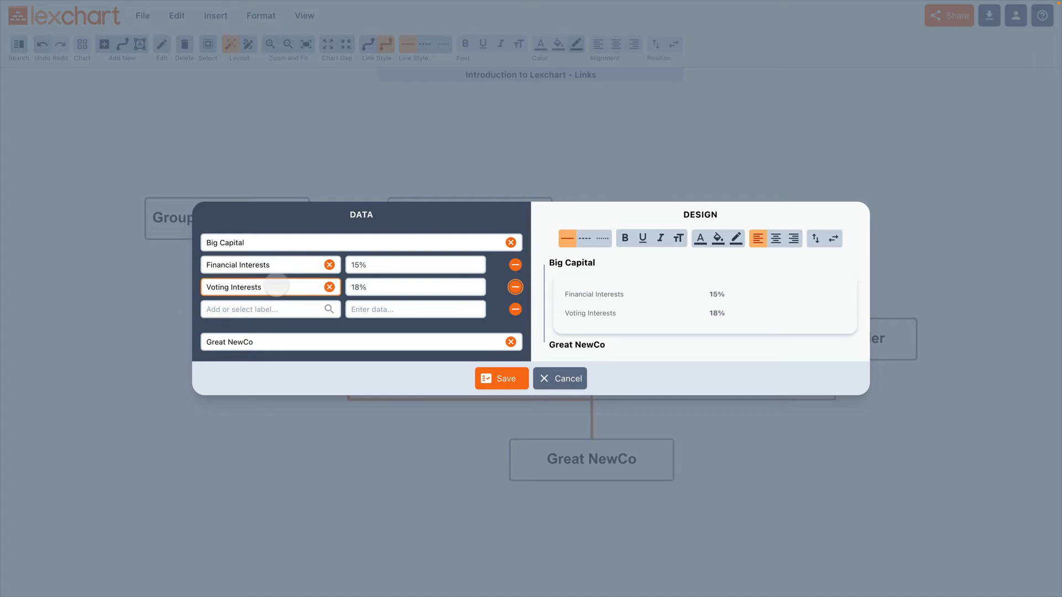
{"action": "left_click", "coordinate": [260, 269]}
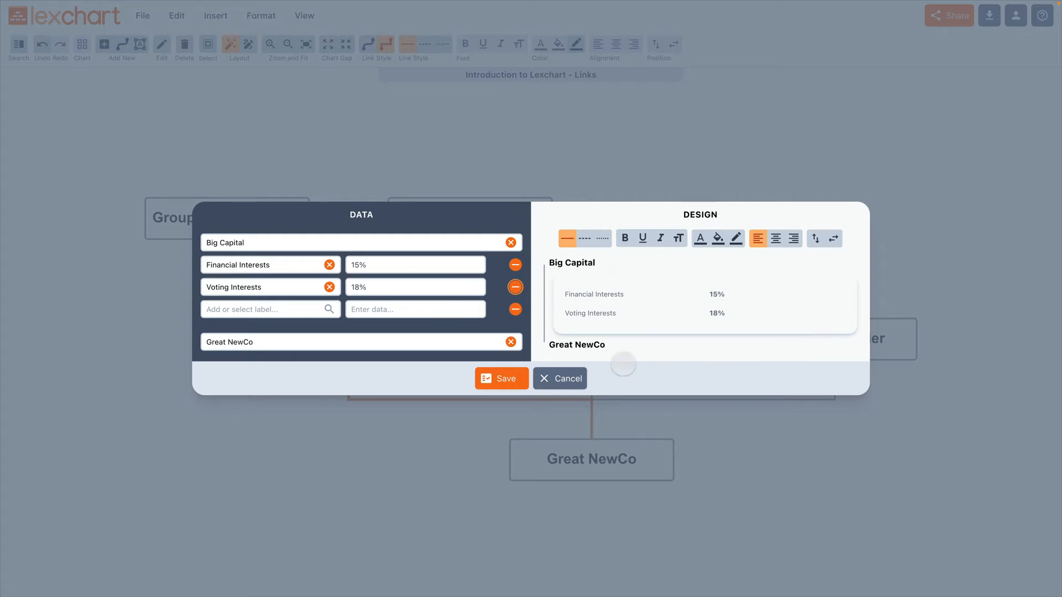
{"action": "left_click", "coordinate": [492, 377]}
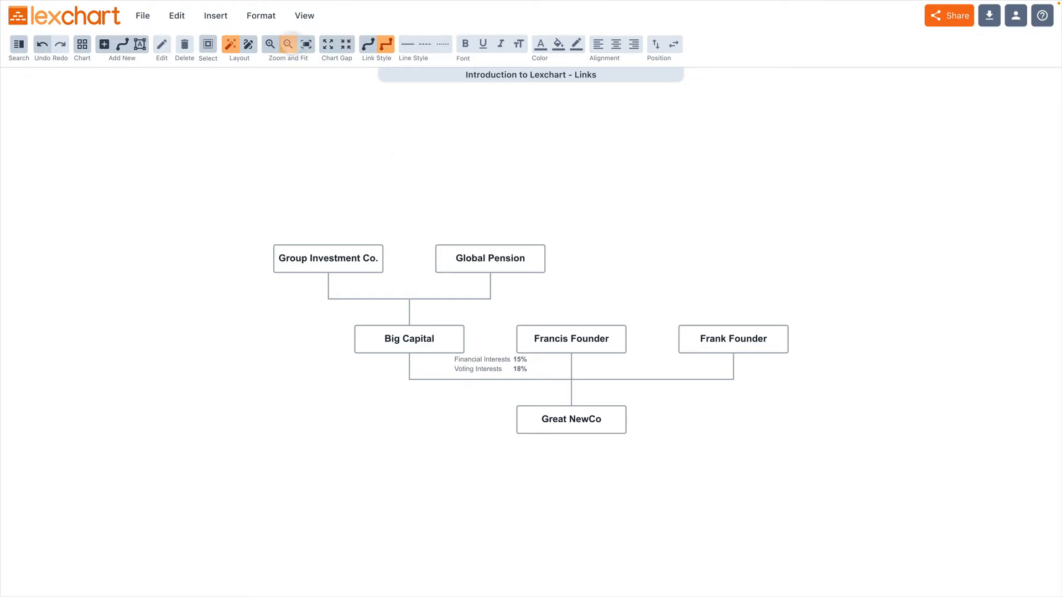
- Try a tighter chart gap between the boxes and restore the wider spacing
{"action": "left_click", "coordinate": [288, 44]}
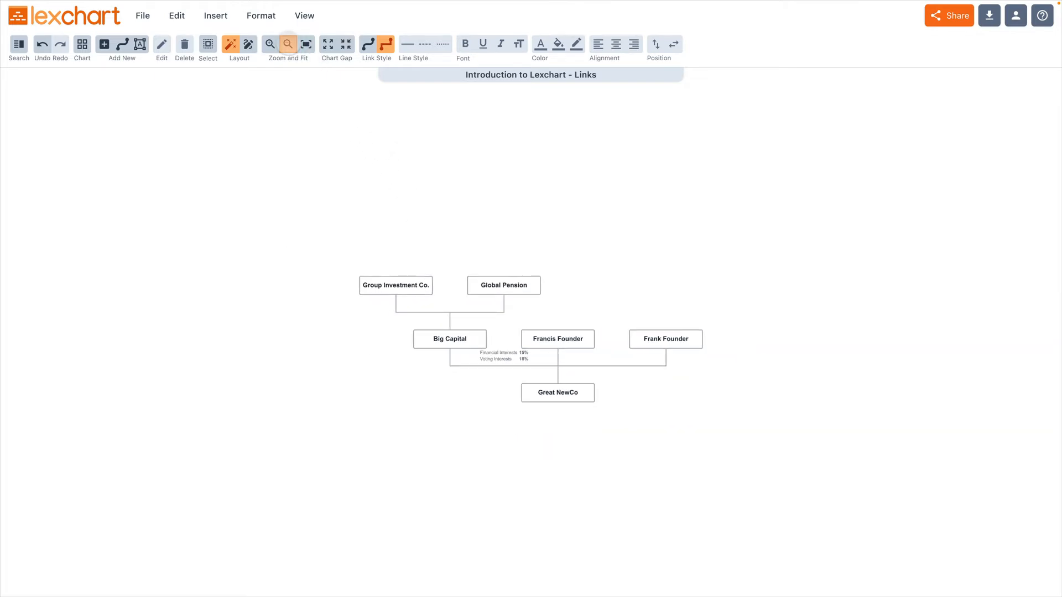
{"action": "left_click", "coordinate": [269, 44]}
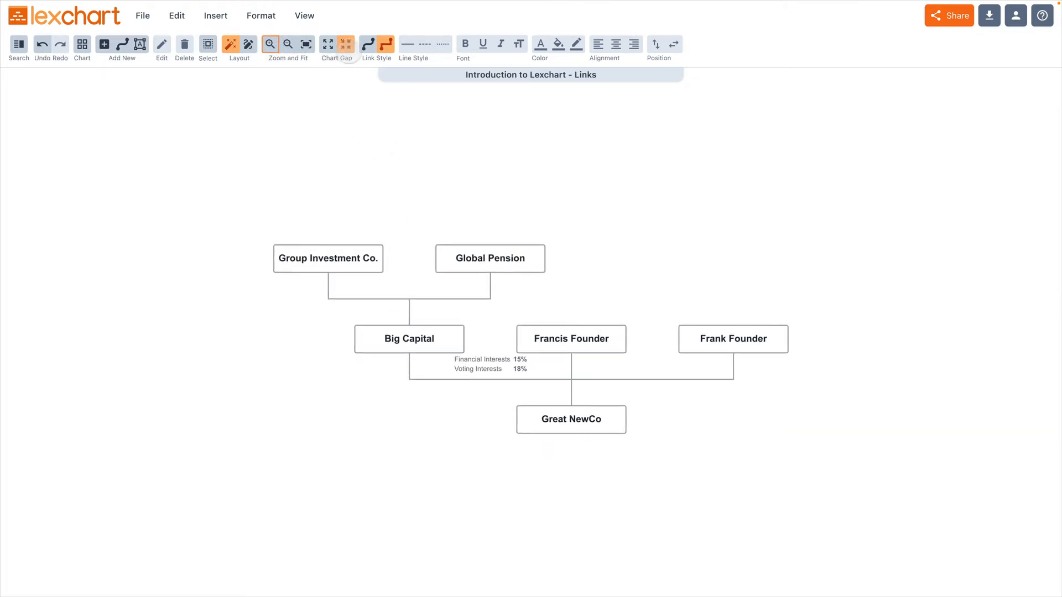
{"action": "left_click", "coordinate": [346, 44]}
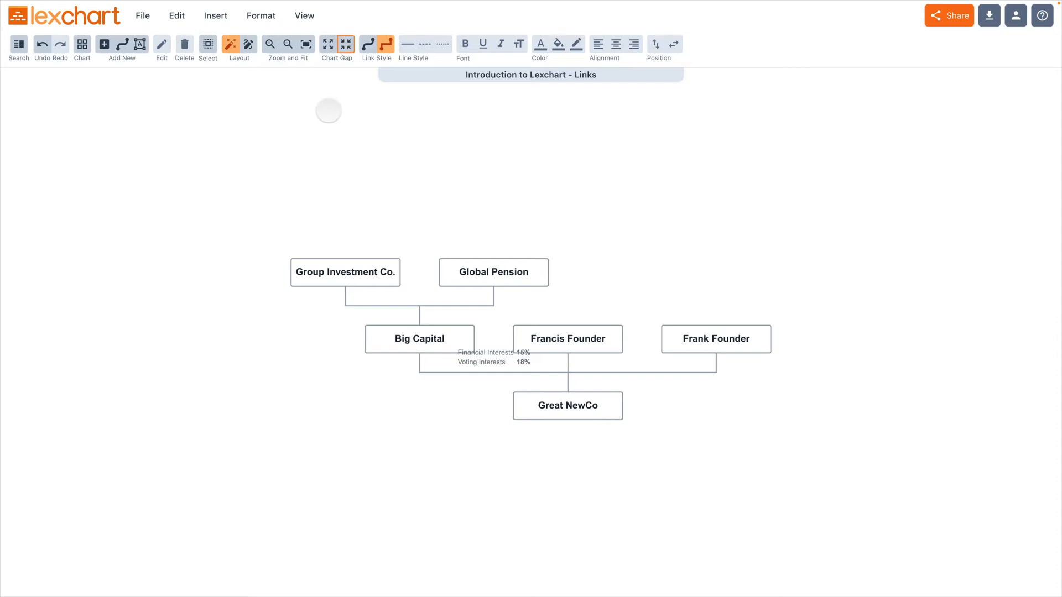
{"action": "left_click", "coordinate": [329, 45]}
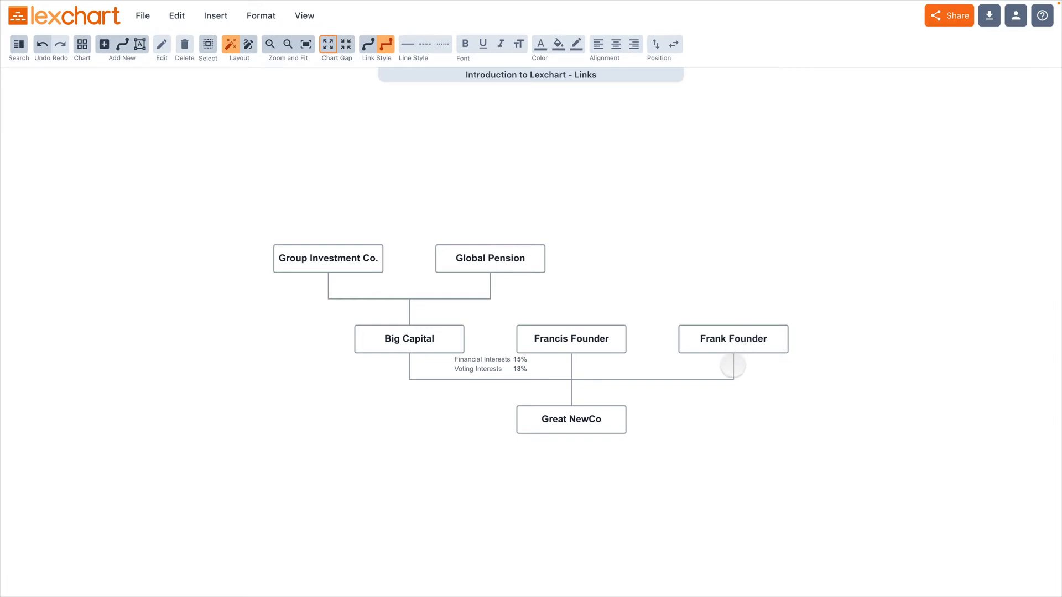
- Open the link between the rightmost founder and Great NewCo for editing and add Financial Interests of 45%
{"action": "double_click", "coordinate": [733, 365]}
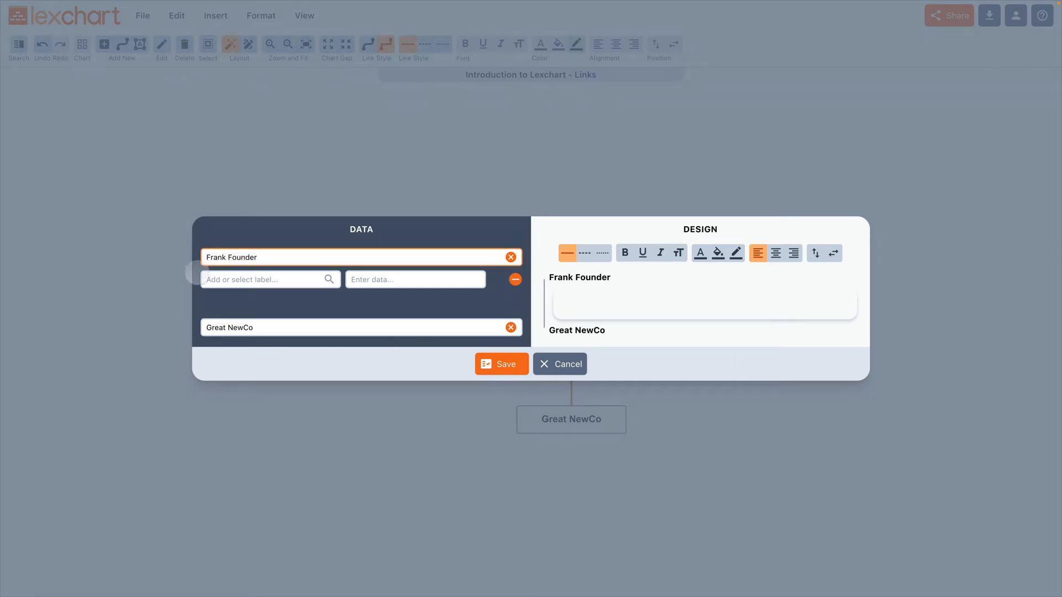
{"action": "left_click", "coordinate": [237, 280]}
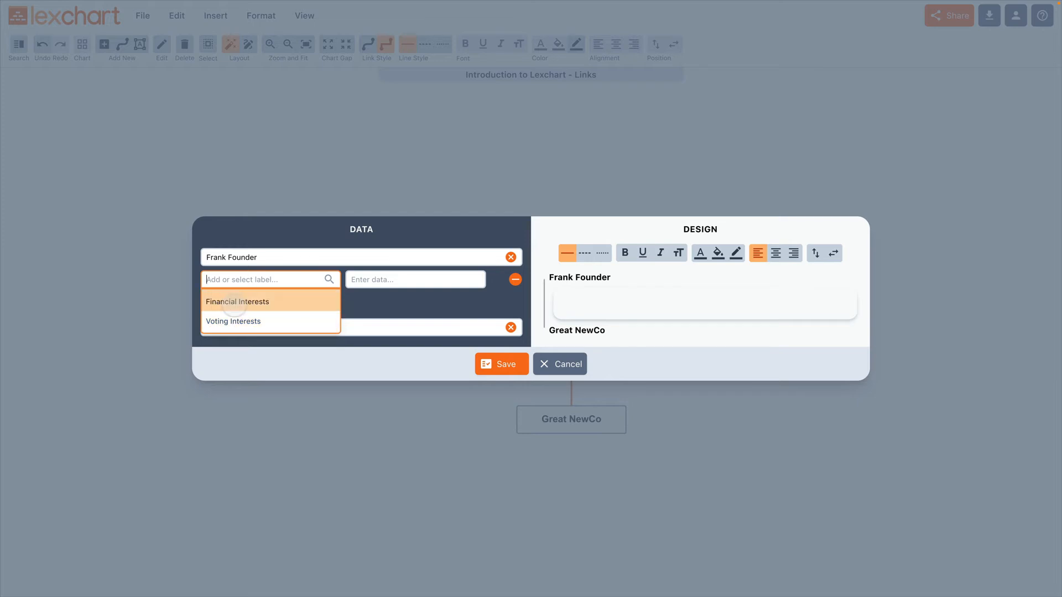
{"action": "left_click", "coordinate": [233, 302]}
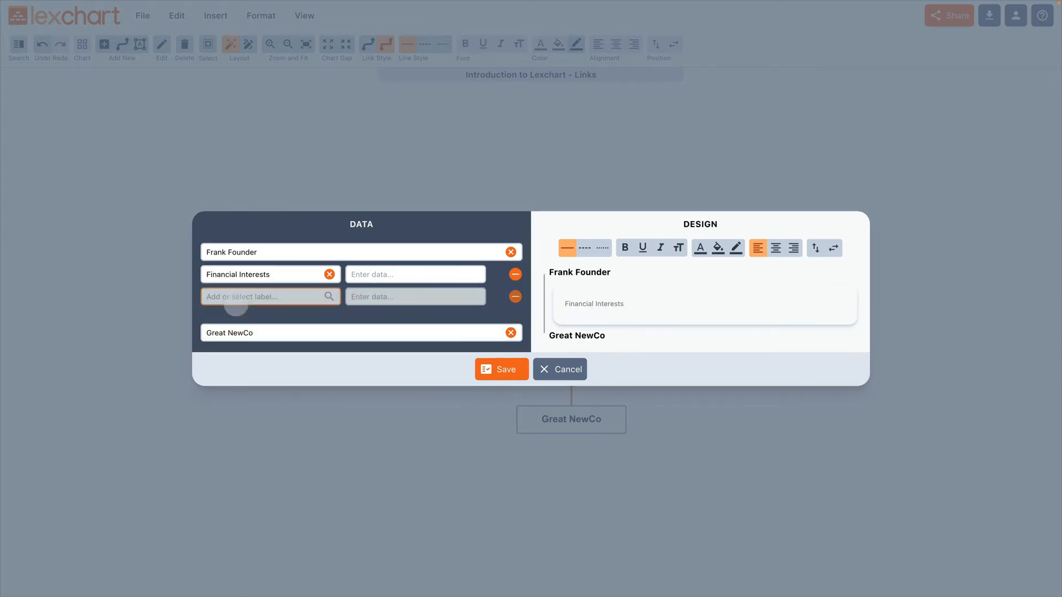
{"action": "left_click", "coordinate": [366, 273]}
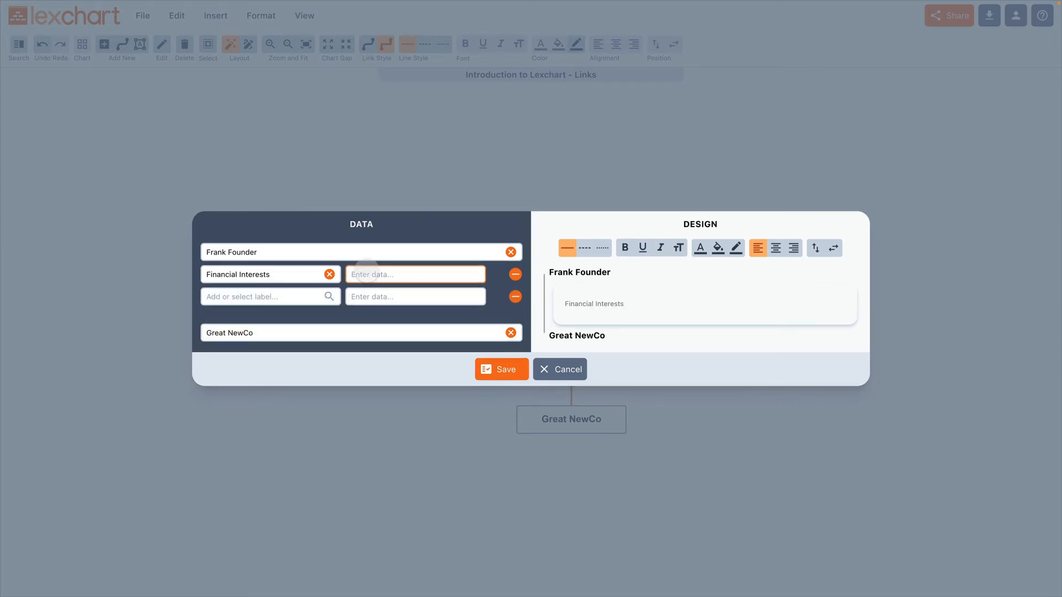
{"action": "type", "text": "45"}
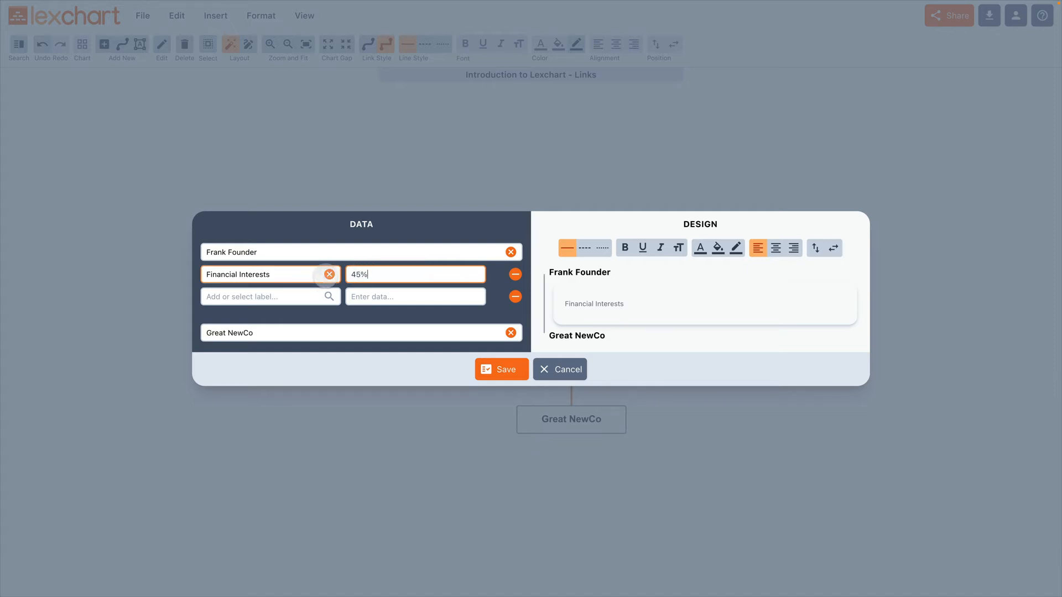
- Add Voting Interests of 55% to the rightmost founder's link and save the link data
{"action": "left_click", "coordinate": [277, 296]}
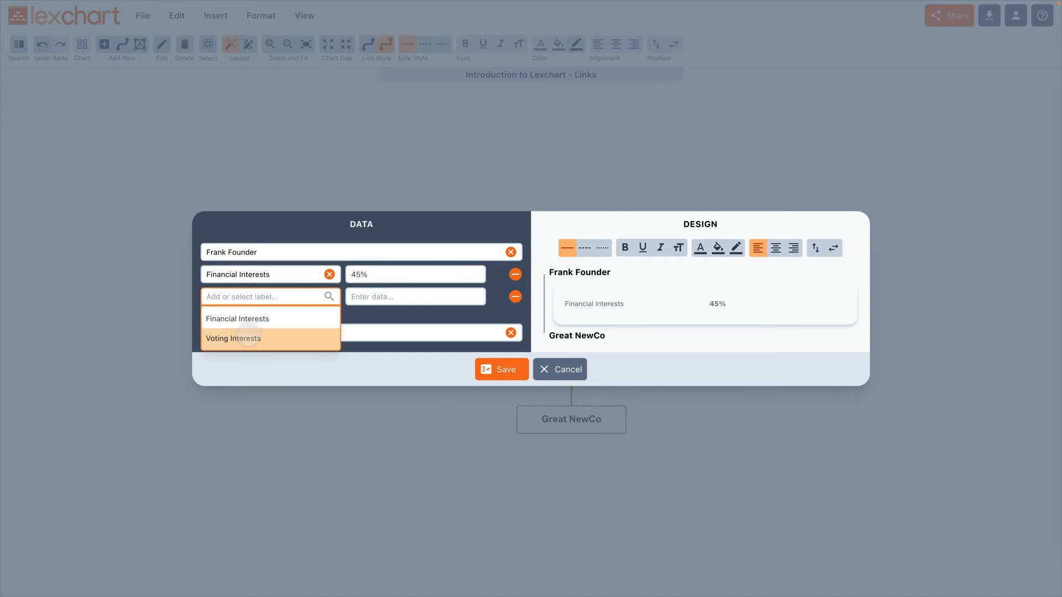
{"action": "left_click", "coordinate": [244, 338]}
{"action": "left_click", "coordinate": [374, 288]}
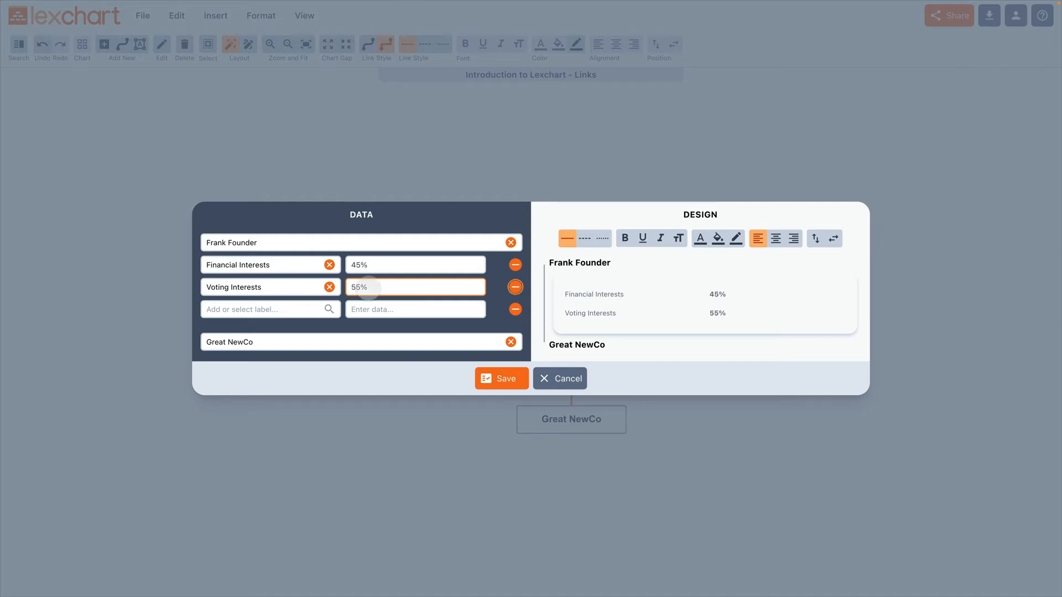
{"action": "left_click", "coordinate": [292, 311]}
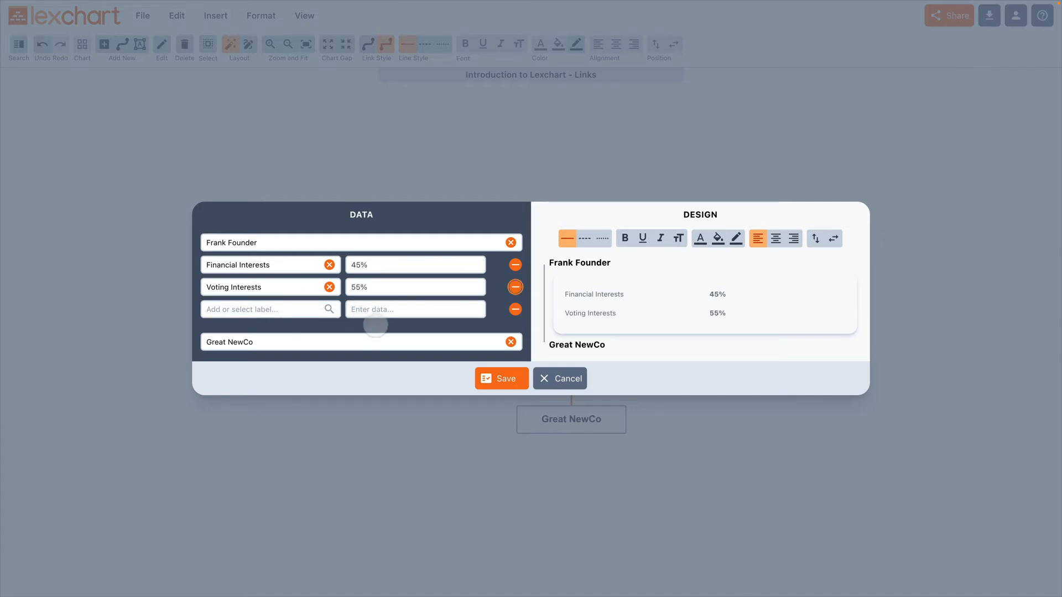
{"action": "left_click", "coordinate": [496, 379]}
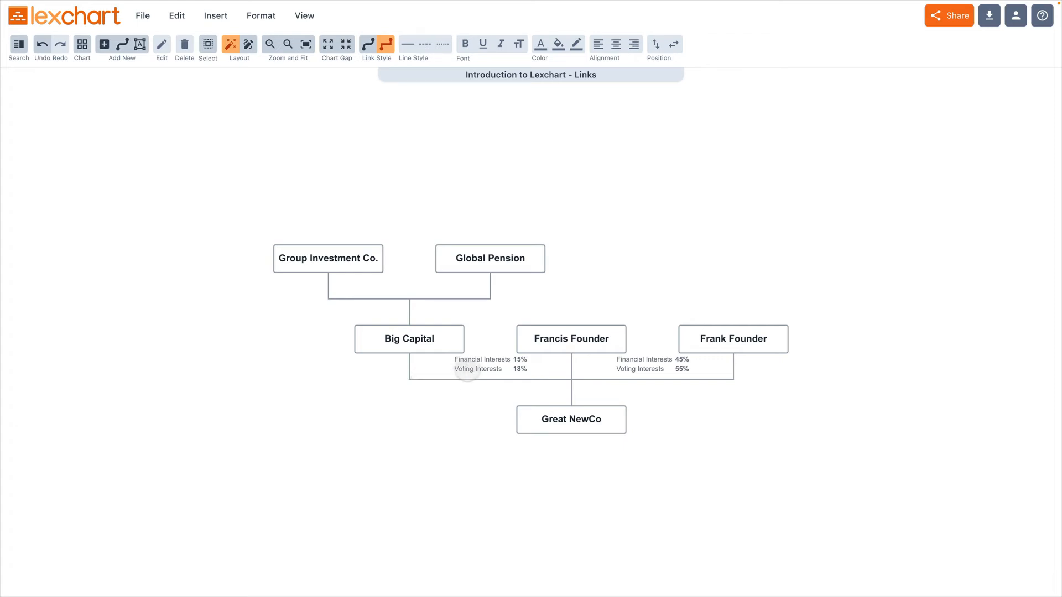
- Add a Proposed Investment of $3.5M to the link between Big Capital and Great NewCo, and widen the chart gap one level
{"action": "double_click", "coordinate": [473, 371]}
{"action": "left_click", "coordinate": [254, 309]}
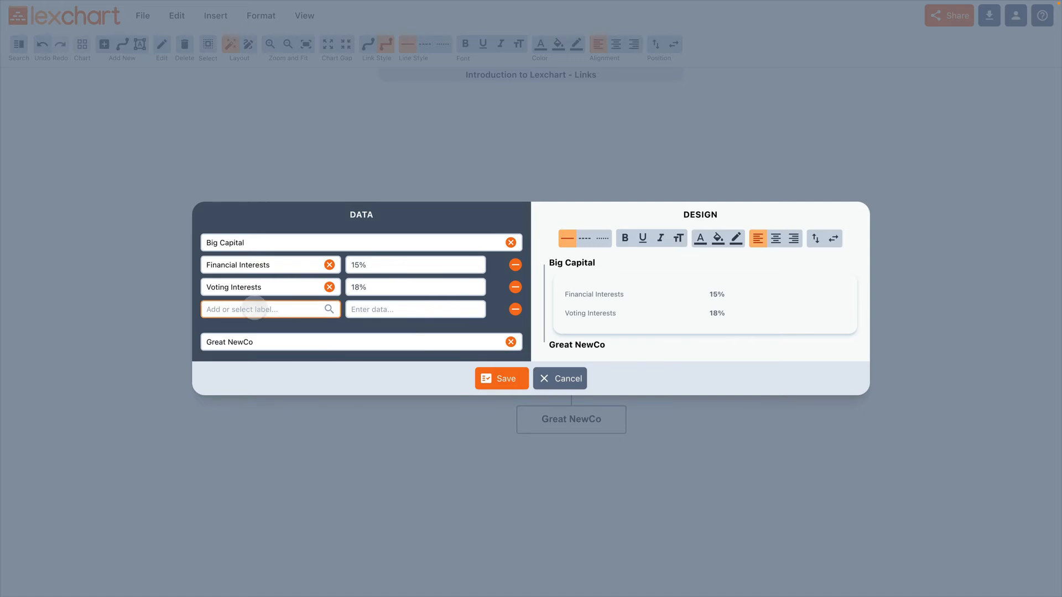
{"action": "type", "text": "Proposed Investment"}
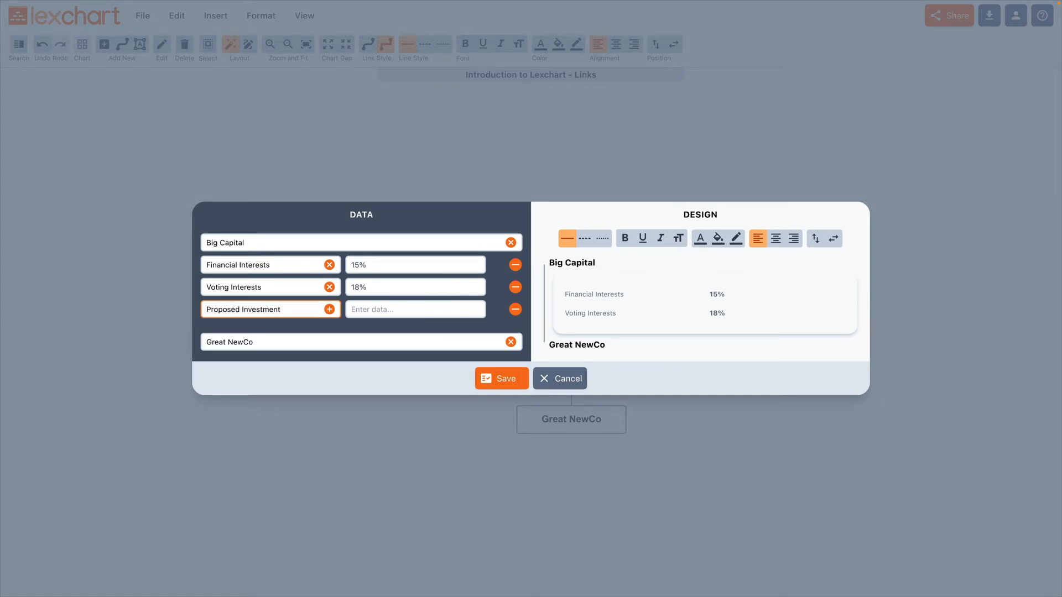
{"action": "key", "text": "Return"}
{"action": "key", "text": "Tab"}
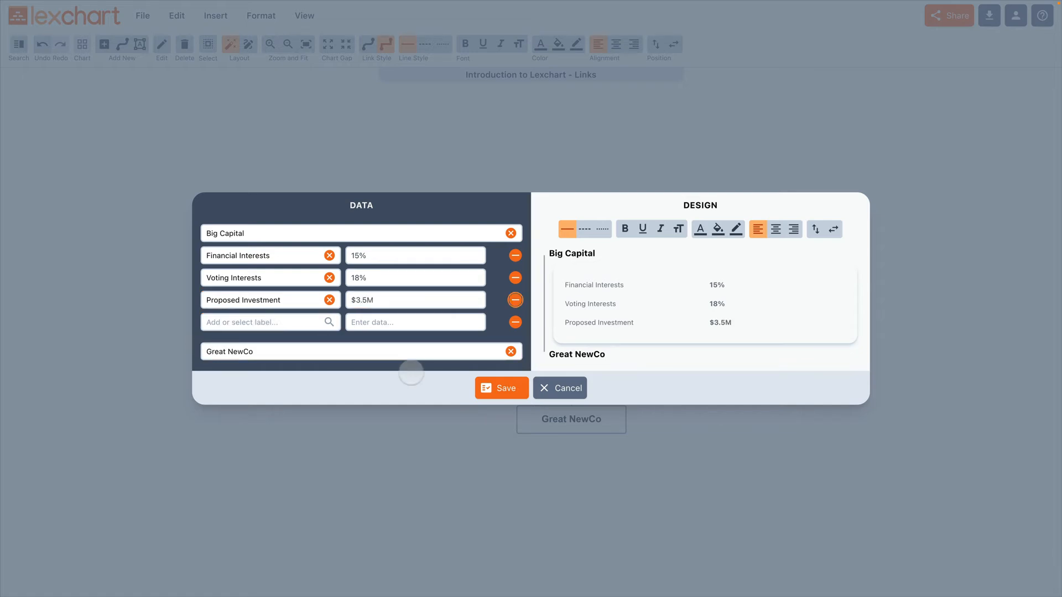
{"action": "left_click", "coordinate": [497, 394]}
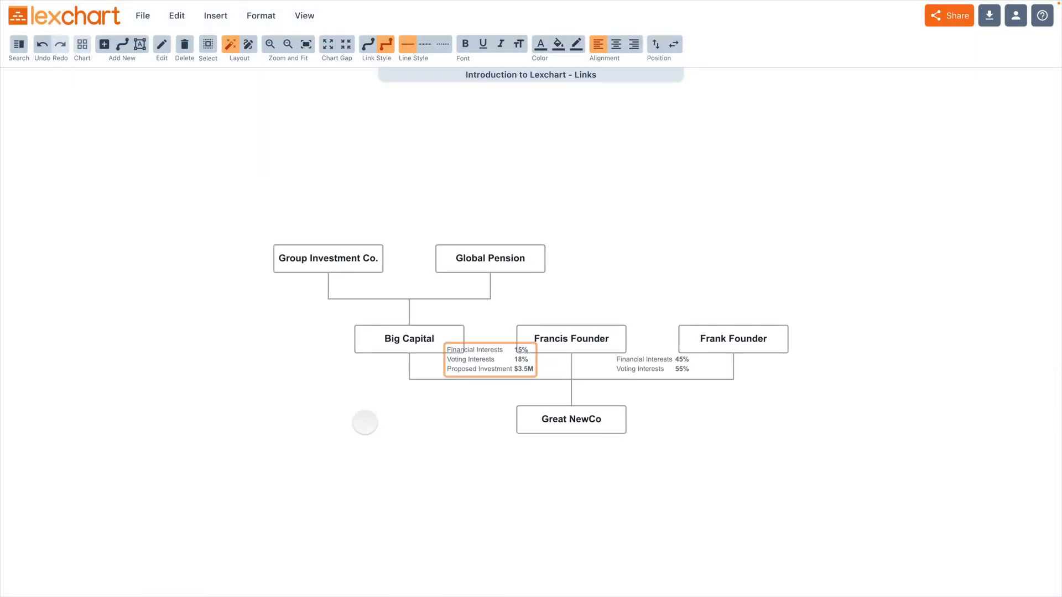
{"action": "left_click", "coordinate": [404, 449]}
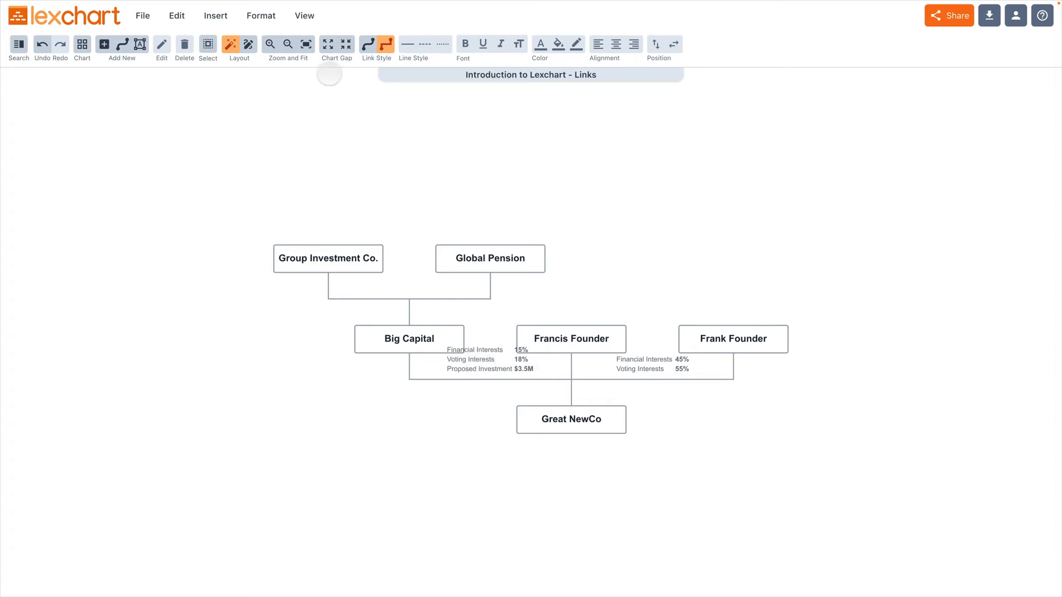
{"action": "left_click", "coordinate": [328, 44]}
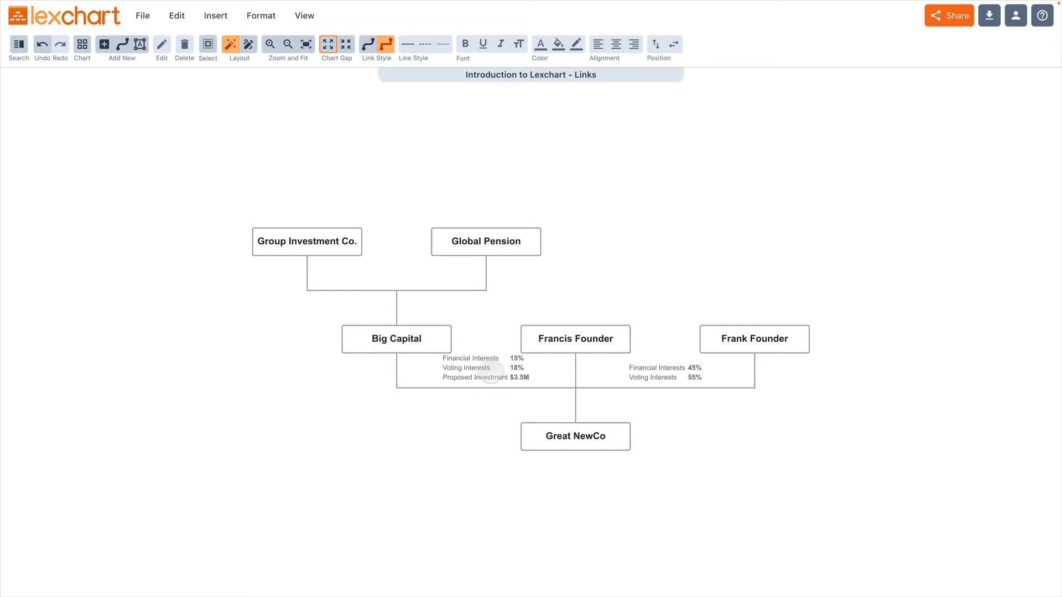
- Open the Big Capital link's data block for editing, right-align its labels and left-align its values
{"action": "left_click", "coordinate": [491, 373]}
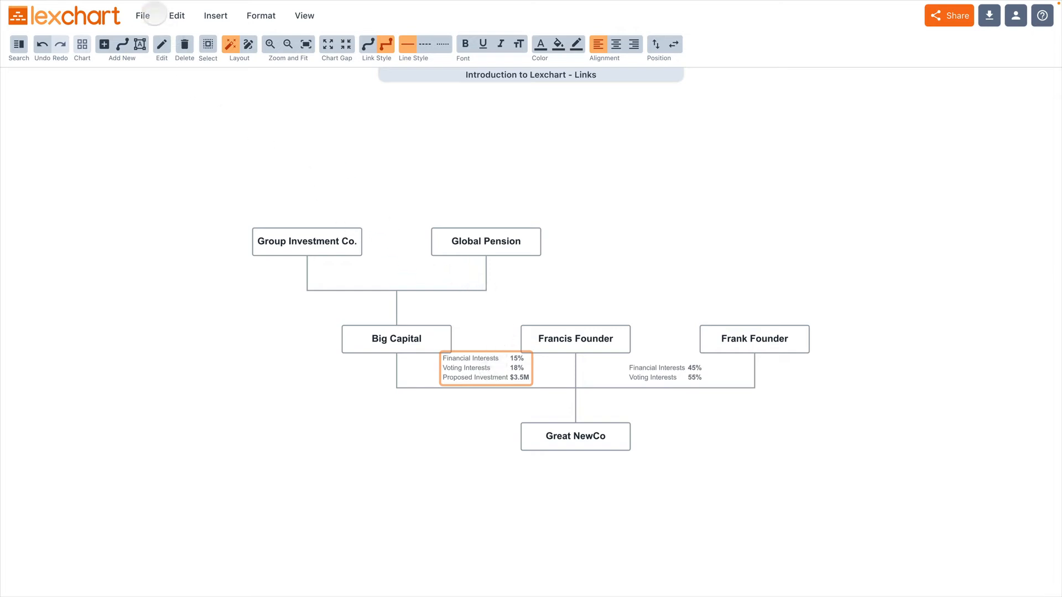
{"action": "left_click", "coordinate": [158, 42]}
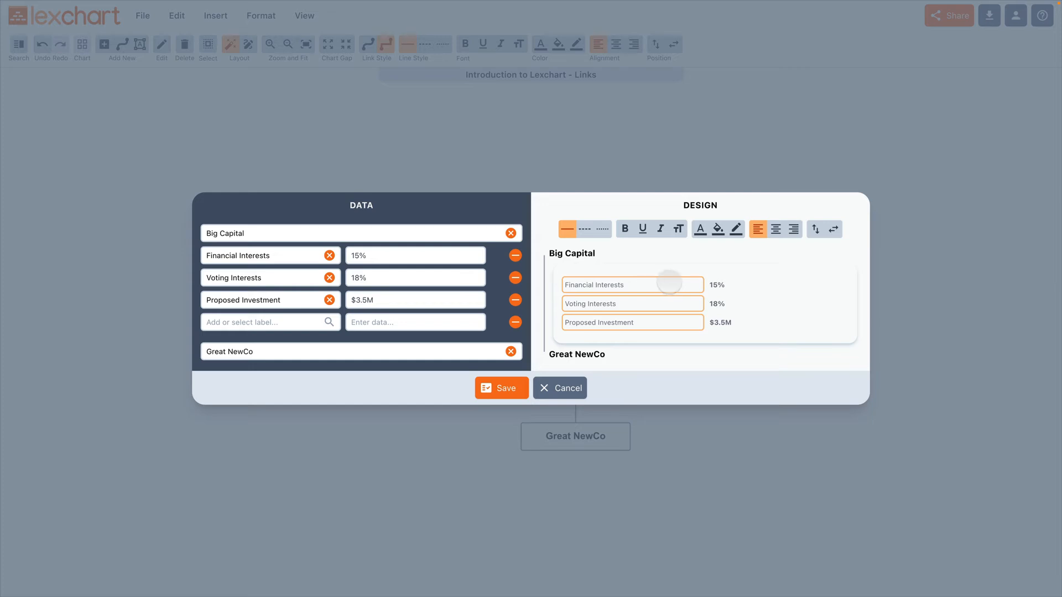
{"action": "left_click", "coordinate": [794, 229]}
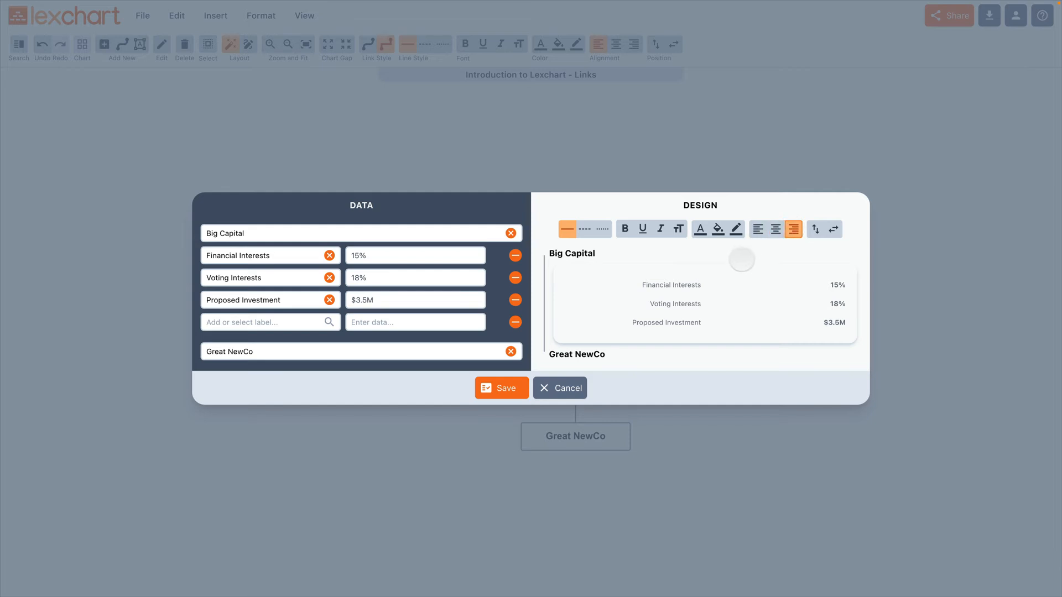
{"action": "left_click", "coordinate": [771, 302]}
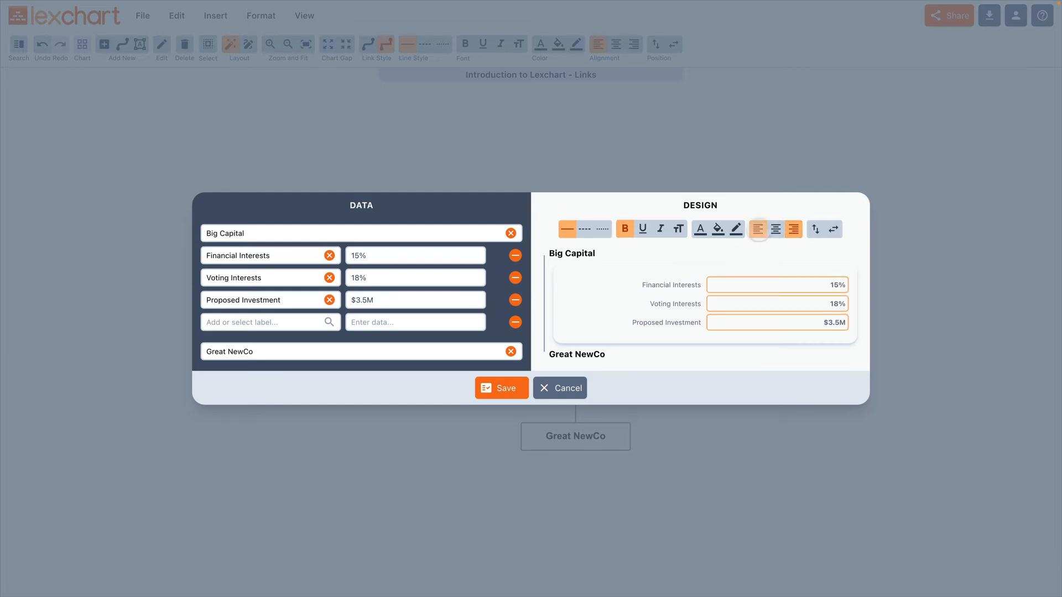
{"action": "left_click", "coordinate": [758, 229]}
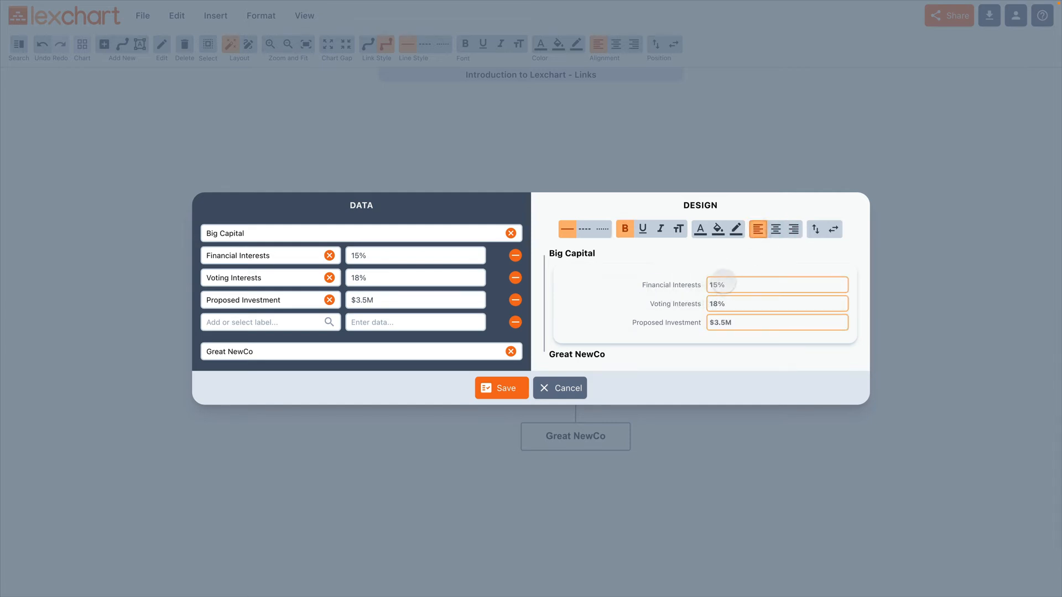
- Right-align the values and left-align the labels in the Big Capital link's design
{"action": "left_click", "coordinate": [681, 284]}
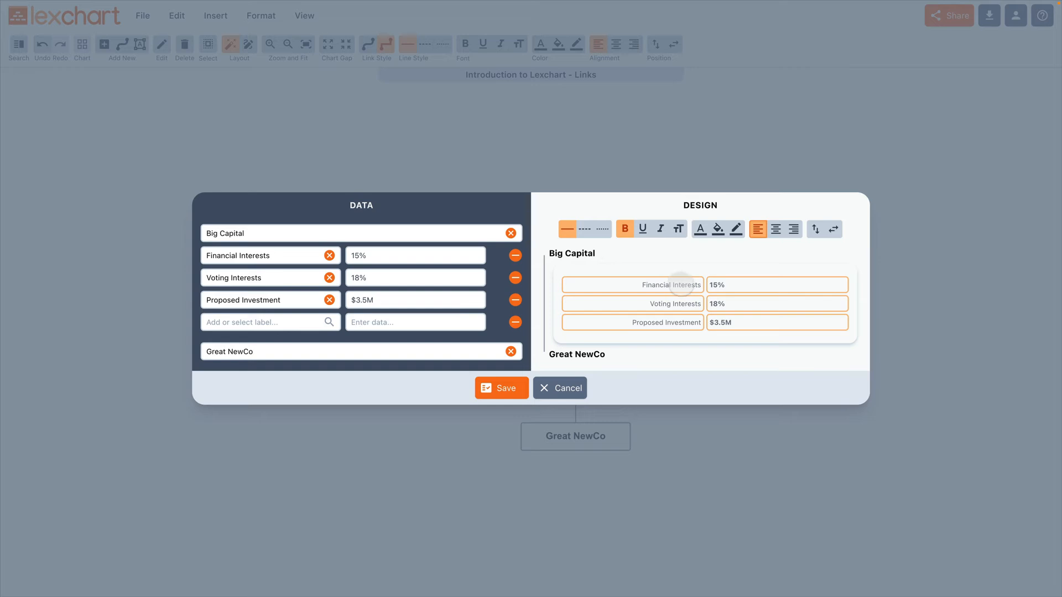
{"action": "left_click", "coordinate": [681, 284]}
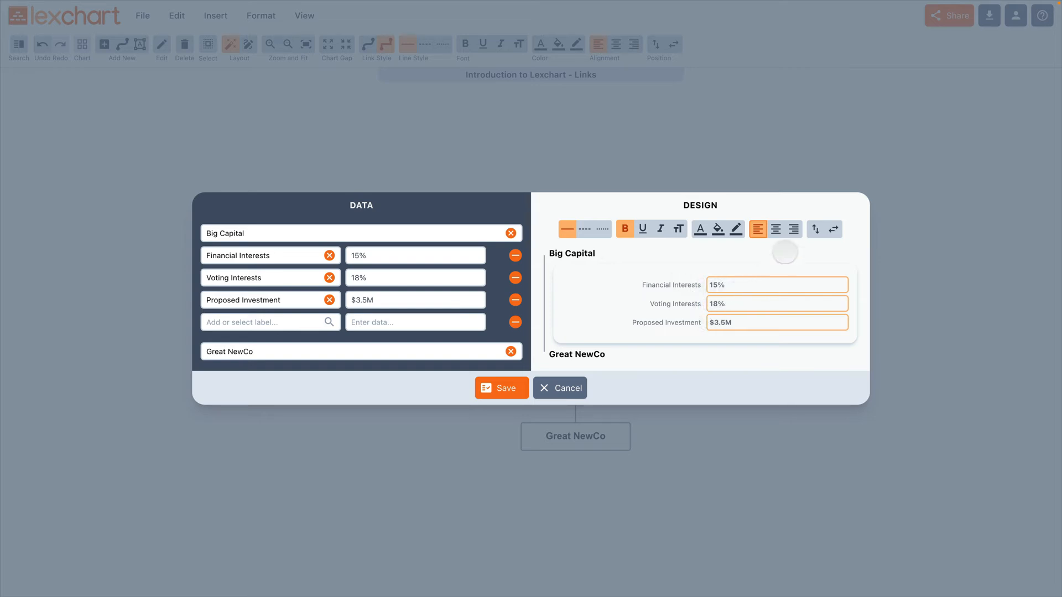
{"action": "left_click", "coordinate": [793, 229]}
{"action": "left_click", "coordinate": [675, 284]}
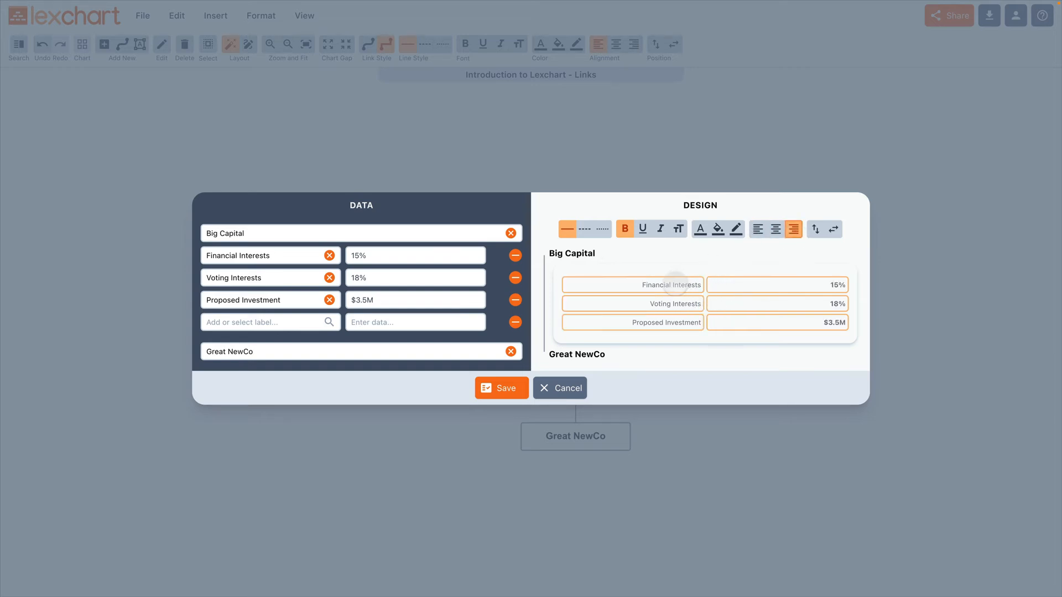
{"action": "left_click", "coordinate": [758, 229]}
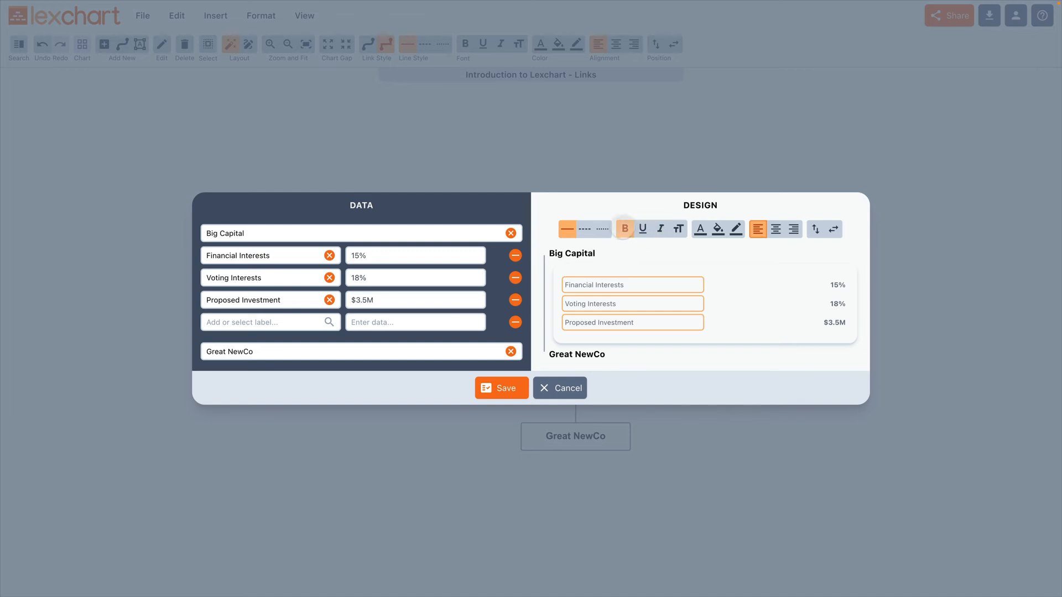
- Try bold and underline on the Big Capital link's labels and look at the available font sizes
{"action": "left_click", "coordinate": [625, 229]}
{"action": "left_click", "coordinate": [623, 228]}
{"action": "left_click", "coordinate": [640, 232]}
{"action": "left_click", "coordinate": [639, 233]}
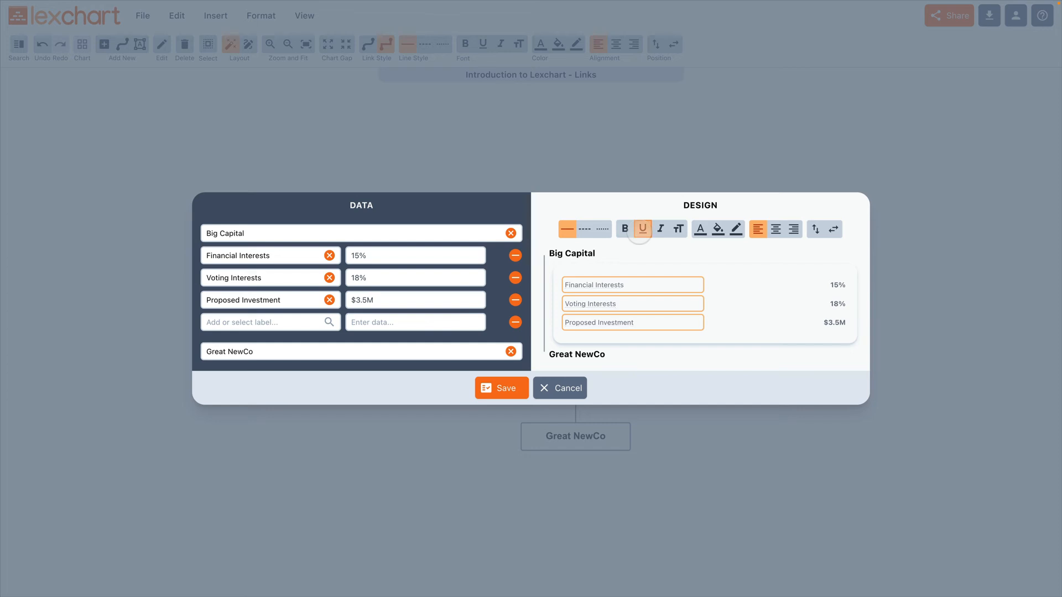
{"action": "left_click", "coordinate": [676, 229]}
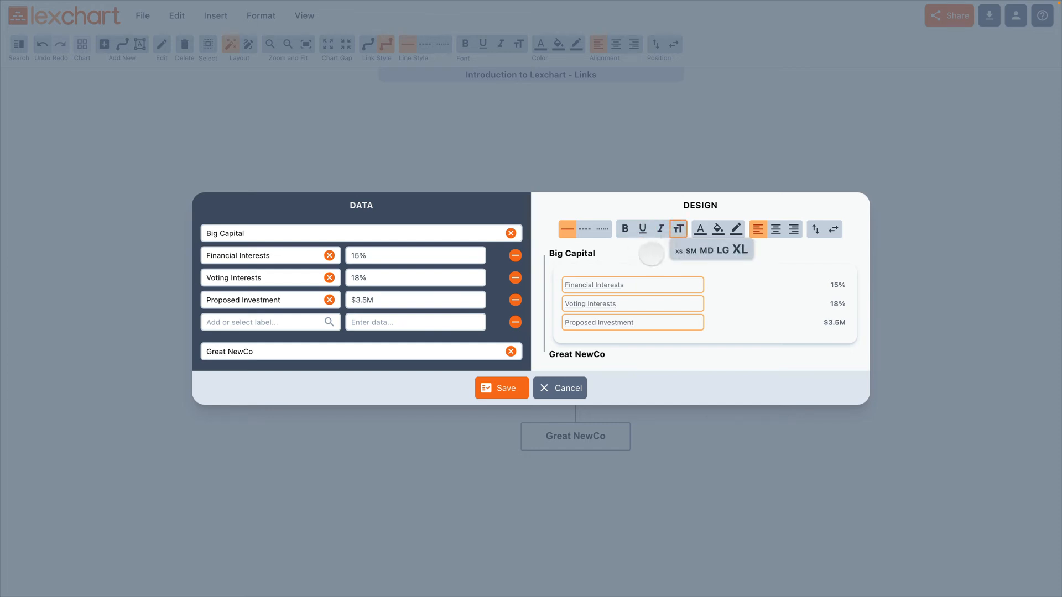
{"action": "left_click", "coordinate": [643, 257]}
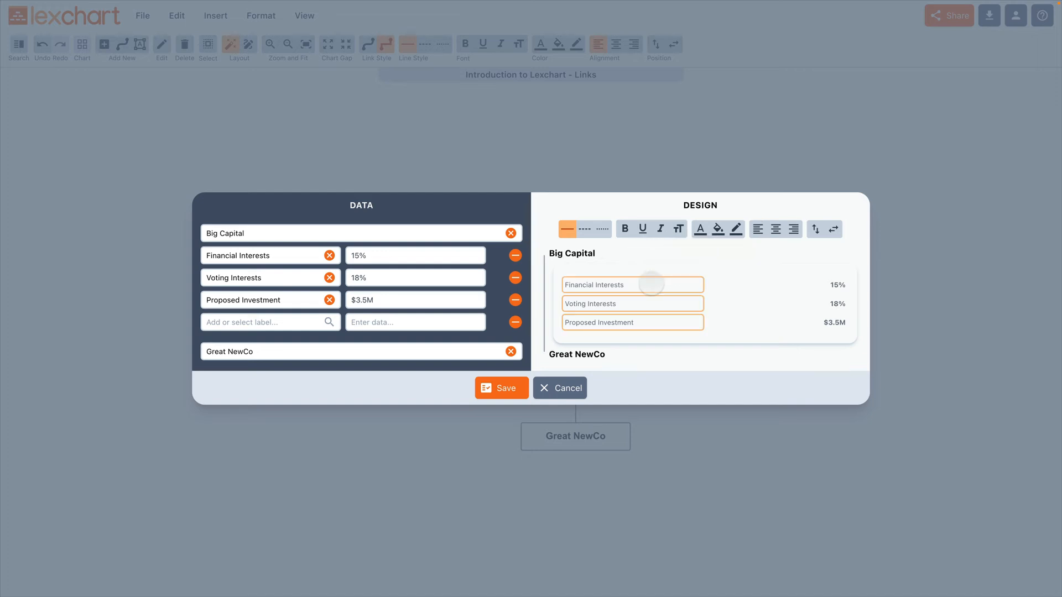
- Left-align the Big Capital link's values and stack them vertically above their labels
{"action": "left_click", "coordinate": [652, 284]}
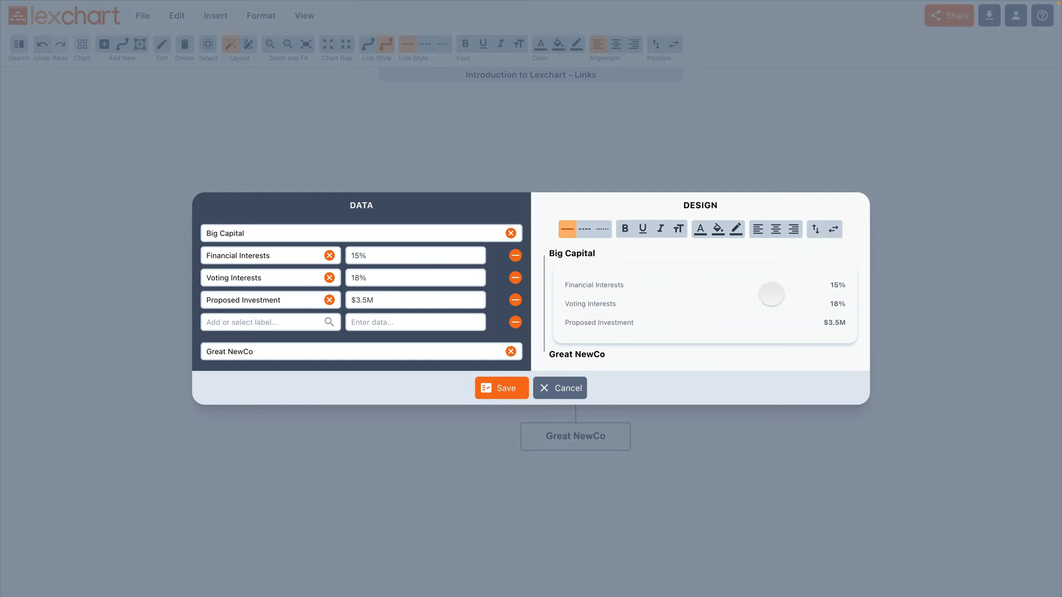
{"action": "left_click", "coordinate": [815, 229]}
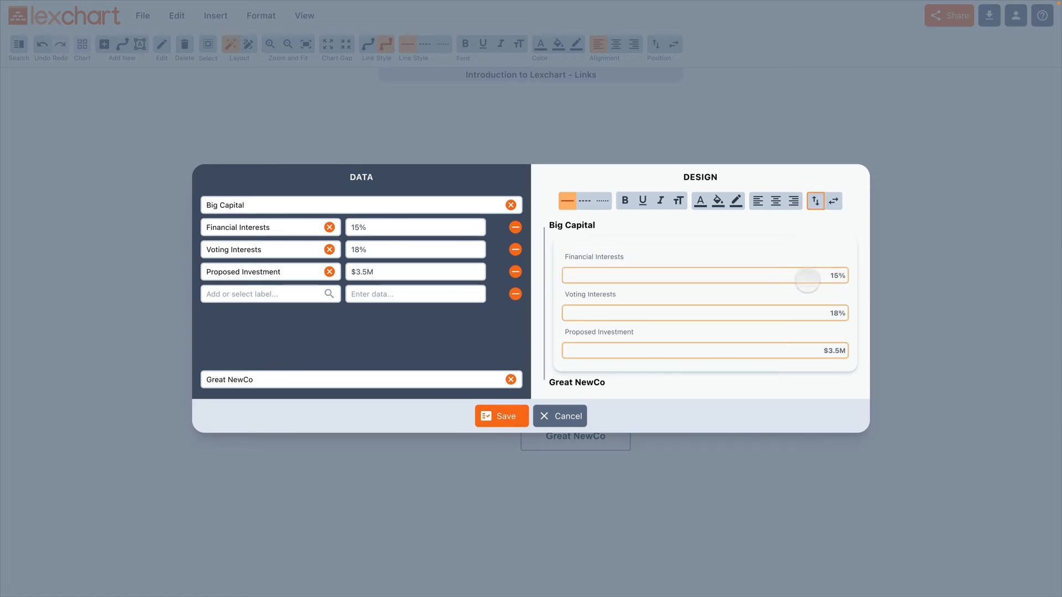
{"action": "left_click", "coordinate": [758, 201]}
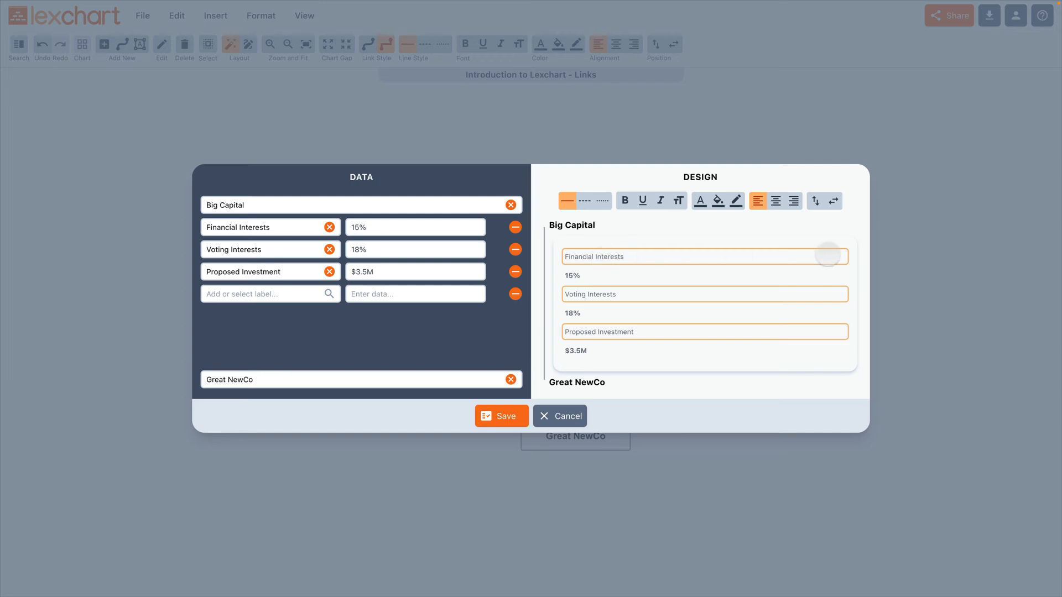
{"action": "left_click", "coordinate": [815, 201]}
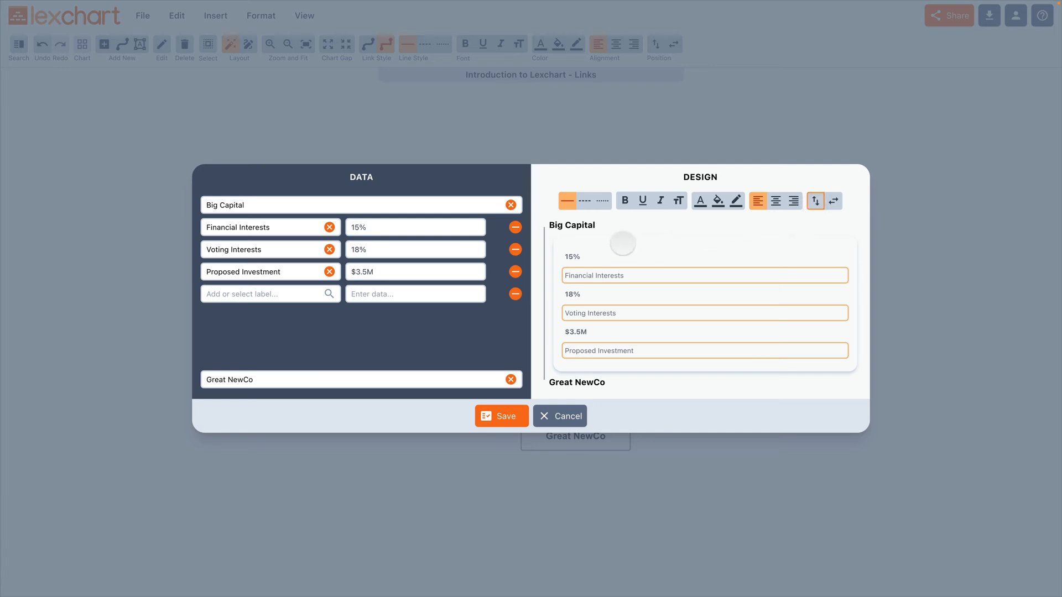
- Set the font size of the Big Capital link's labels to XS
{"action": "left_click", "coordinate": [588, 255]}
{"action": "left_click", "coordinate": [583, 276]}
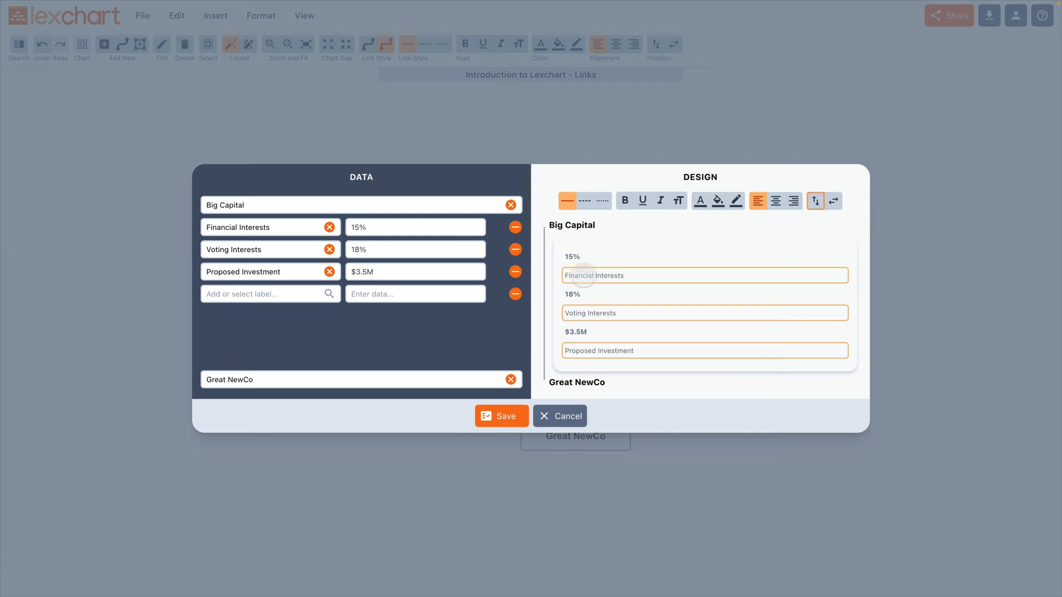
{"action": "left_click", "coordinate": [590, 258]}
{"action": "left_click", "coordinate": [592, 274]}
{"action": "left_click", "coordinate": [679, 205]}
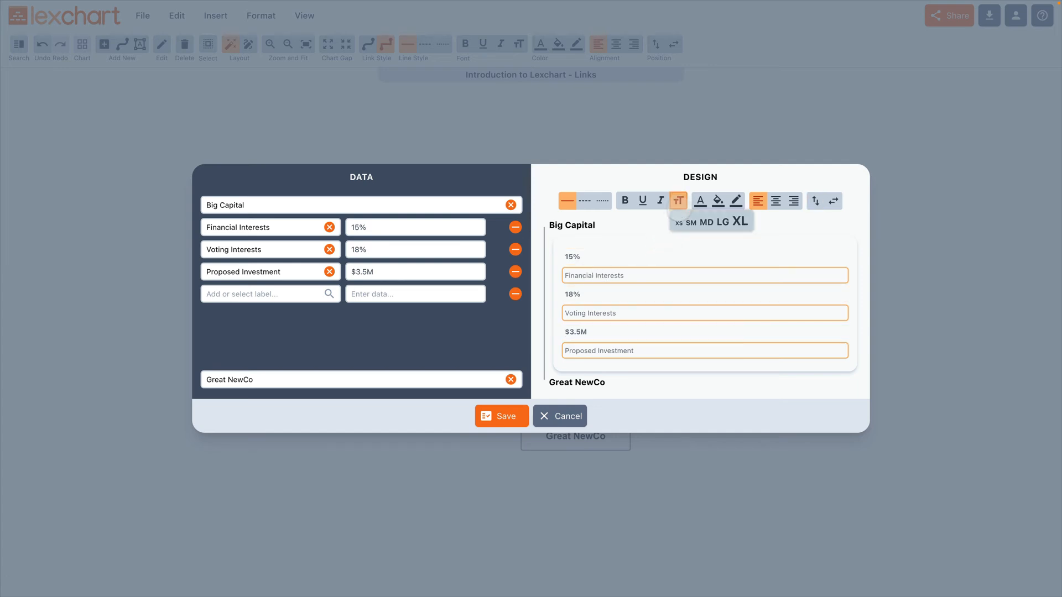
{"action": "left_click", "coordinate": [678, 223]}
- Set the font size of the Big Capital link's values to LG
{"action": "left_click", "coordinate": [619, 256]}
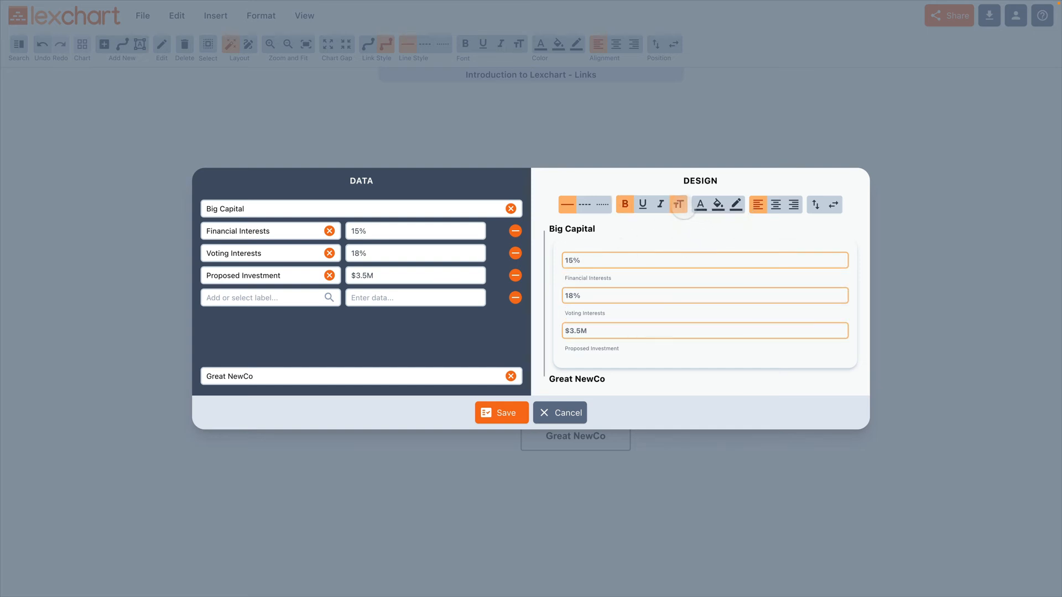
{"action": "left_click", "coordinate": [678, 204]}
{"action": "left_click", "coordinate": [723, 226]}
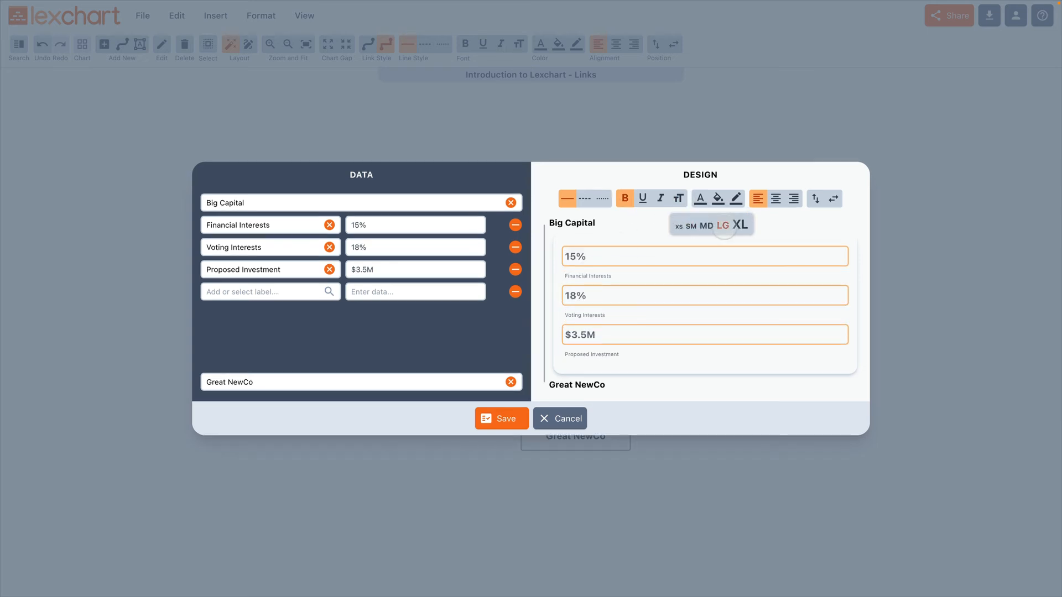
{"action": "left_click", "coordinate": [635, 214]}
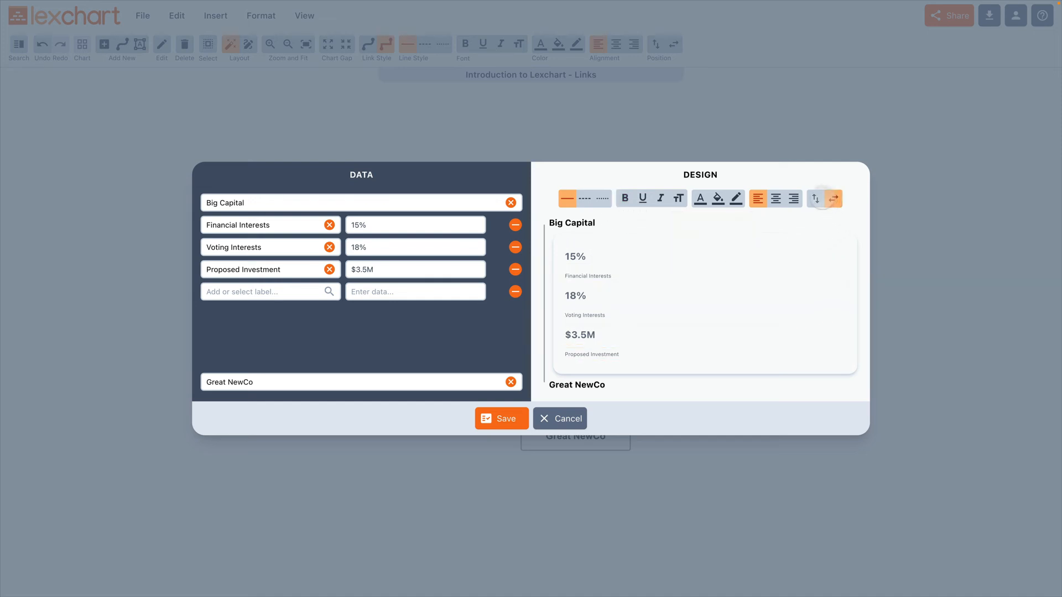
- Try side-by-side positions for the labels and values, settle on labels stacked above values, and save the Big Capital link
{"action": "left_click", "coordinate": [815, 199]}
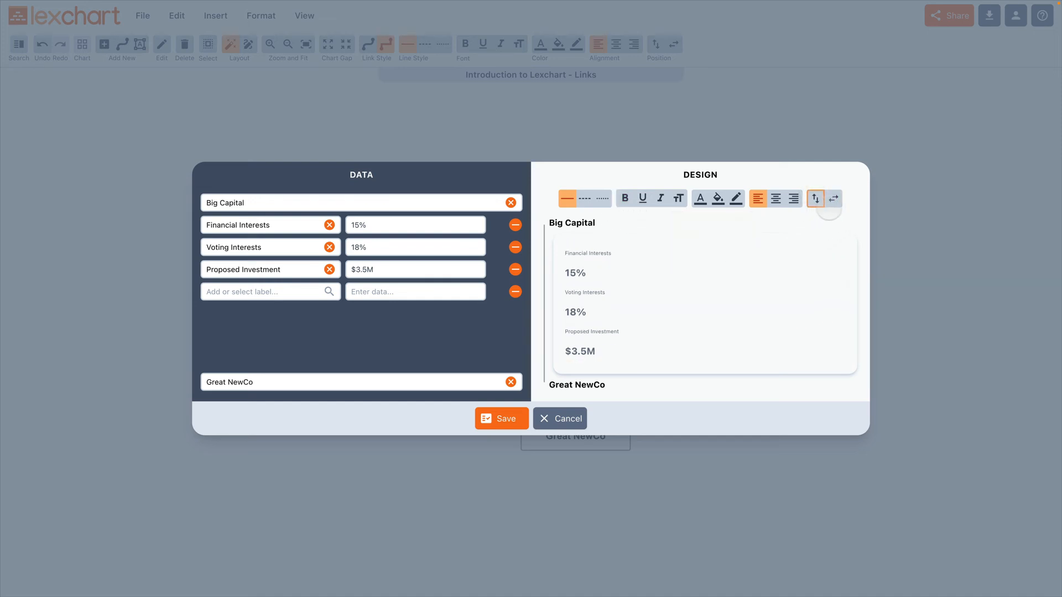
{"action": "left_click", "coordinate": [835, 198]}
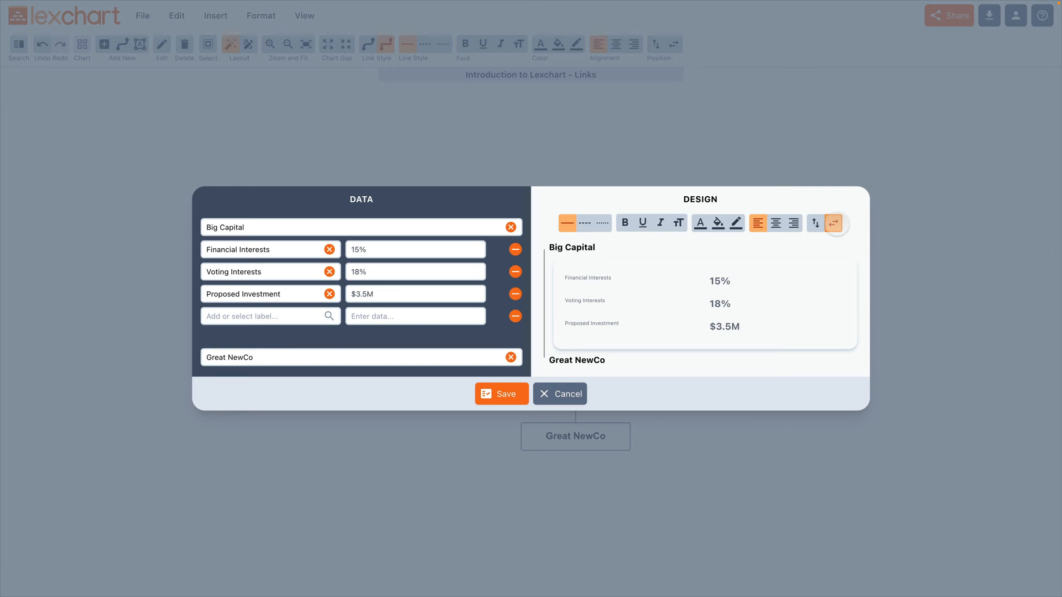
{"action": "left_click", "coordinate": [834, 223]}
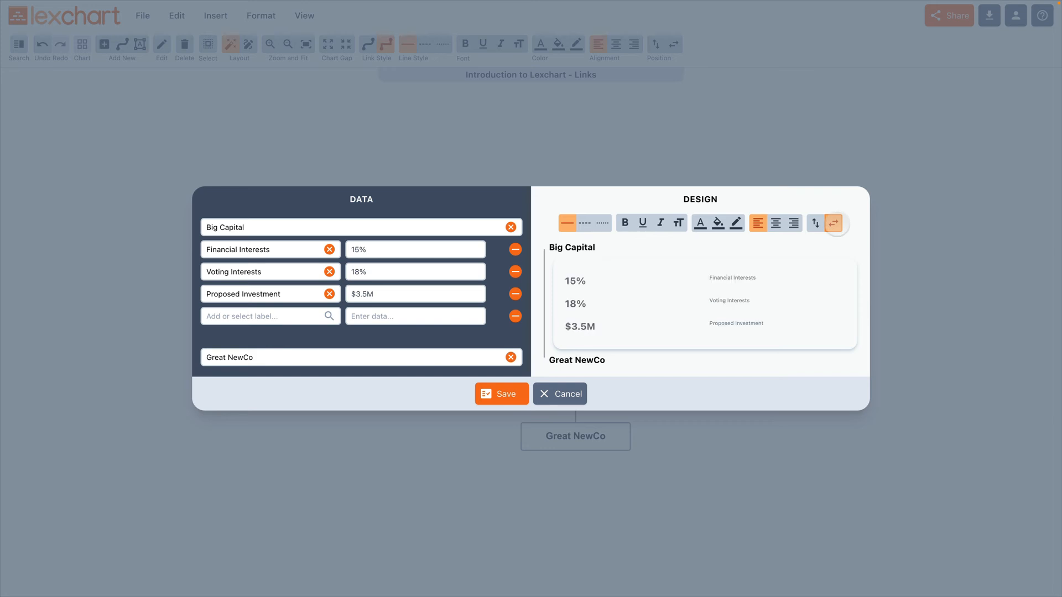
{"action": "left_click", "coordinate": [833, 224]}
{"action": "left_click", "coordinate": [815, 222]}
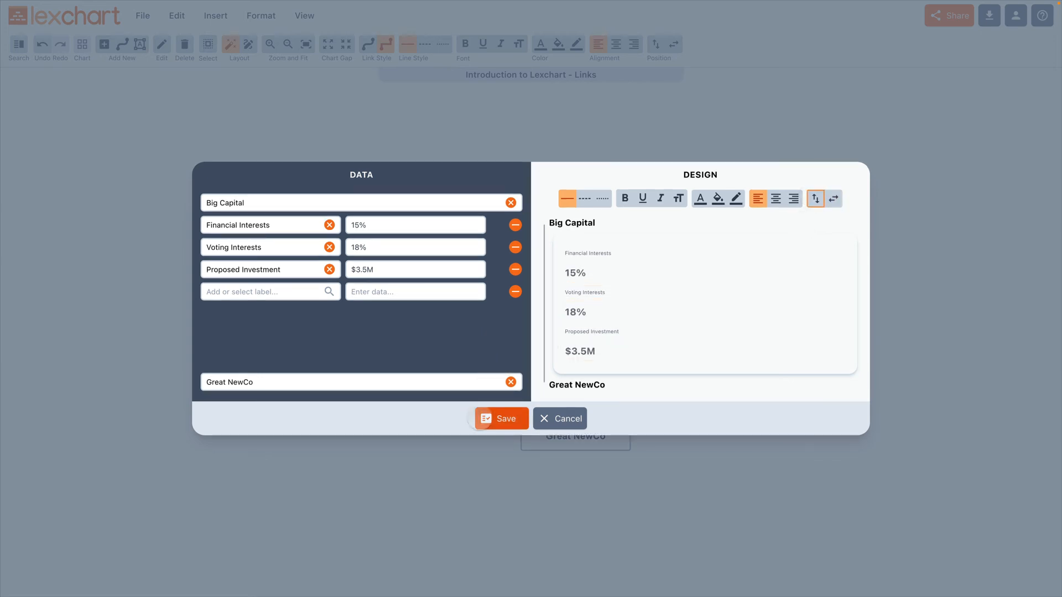
{"action": "left_click", "coordinate": [506, 419]}
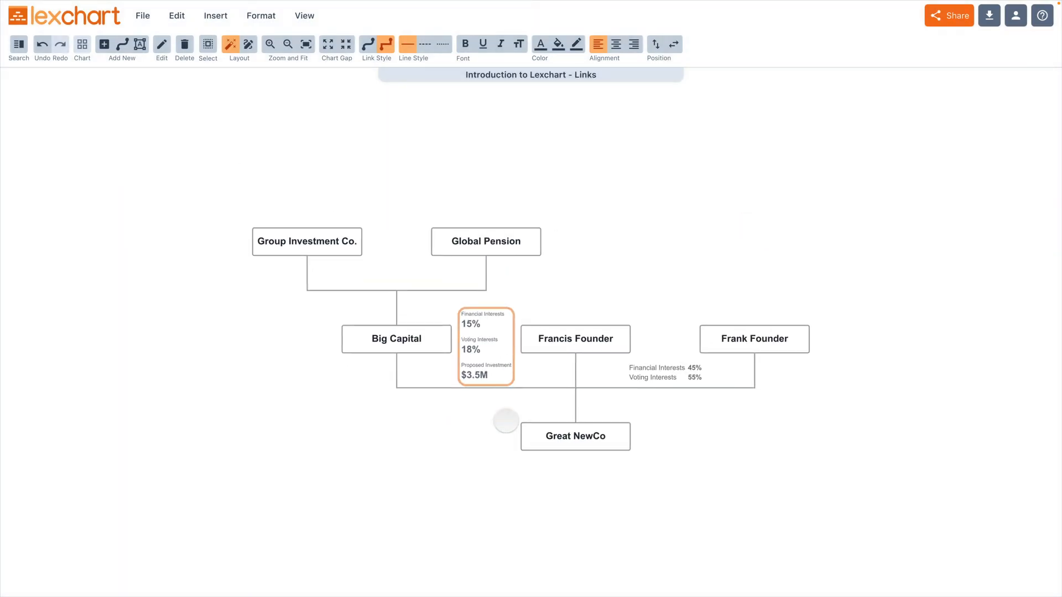
{"action": "left_click", "coordinate": [506, 420]}
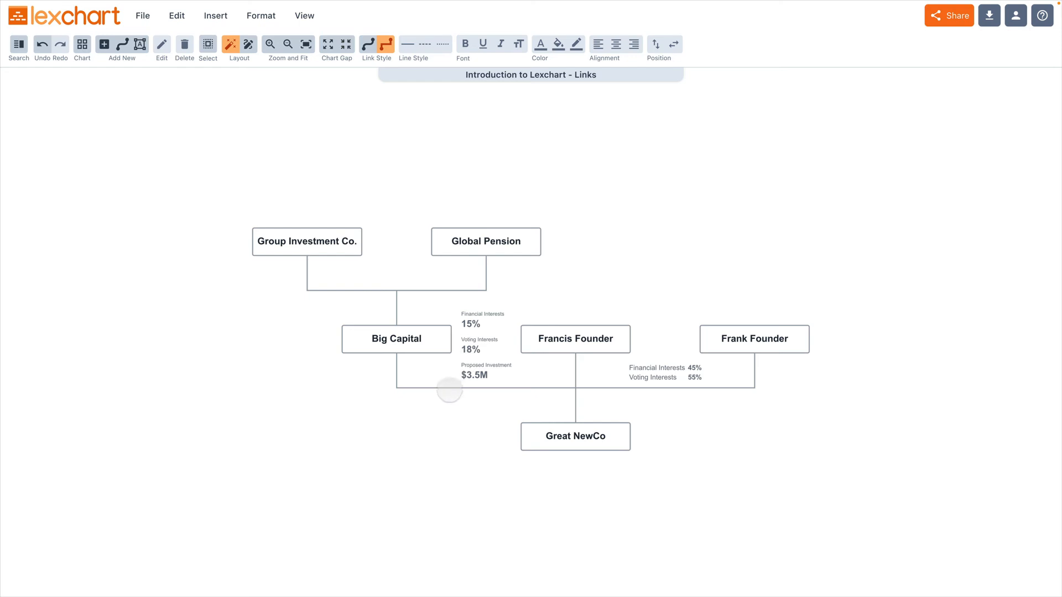
- Color the text of both link data blocks blue, rgba(59, 130, 246, 1)
{"action": "left_click", "coordinate": [453, 391]}
{"action": "left_click", "coordinate": [457, 415]}
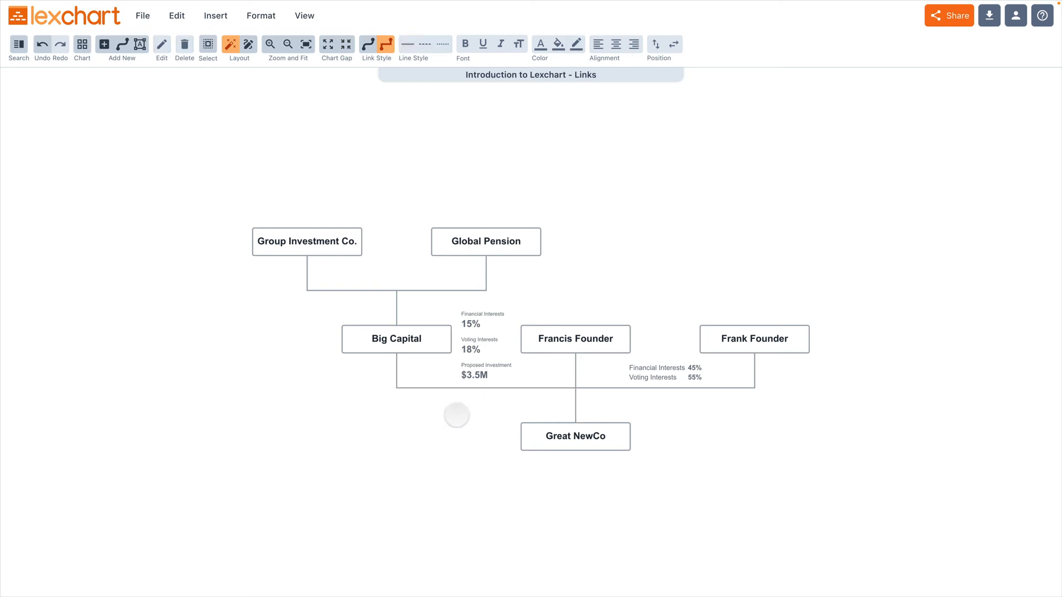
{"action": "left_click", "coordinate": [476, 361]}
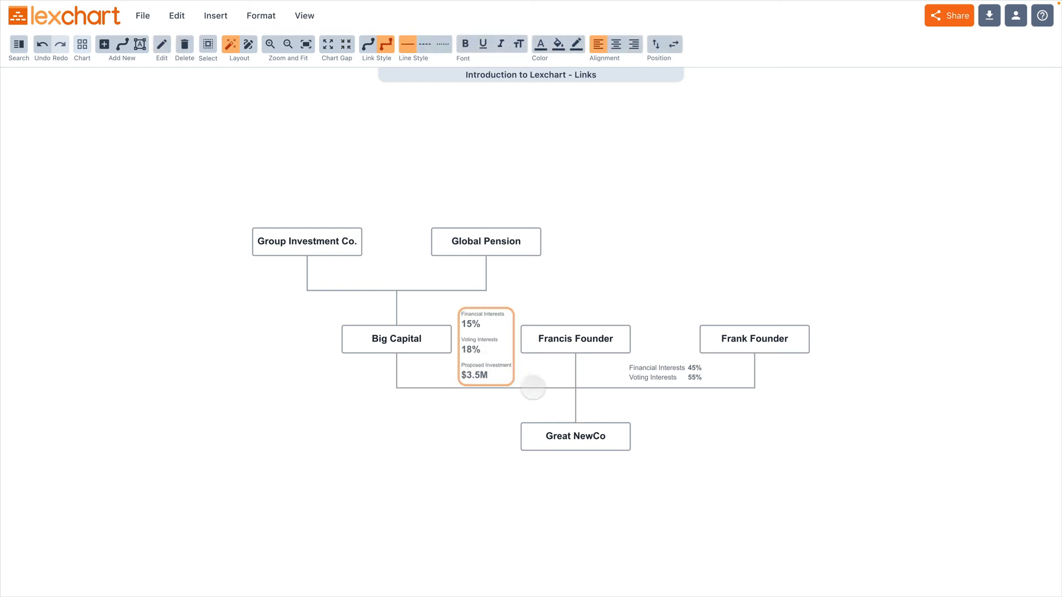
{"action": "left_click", "coordinate": [653, 378], "text": "shift"}
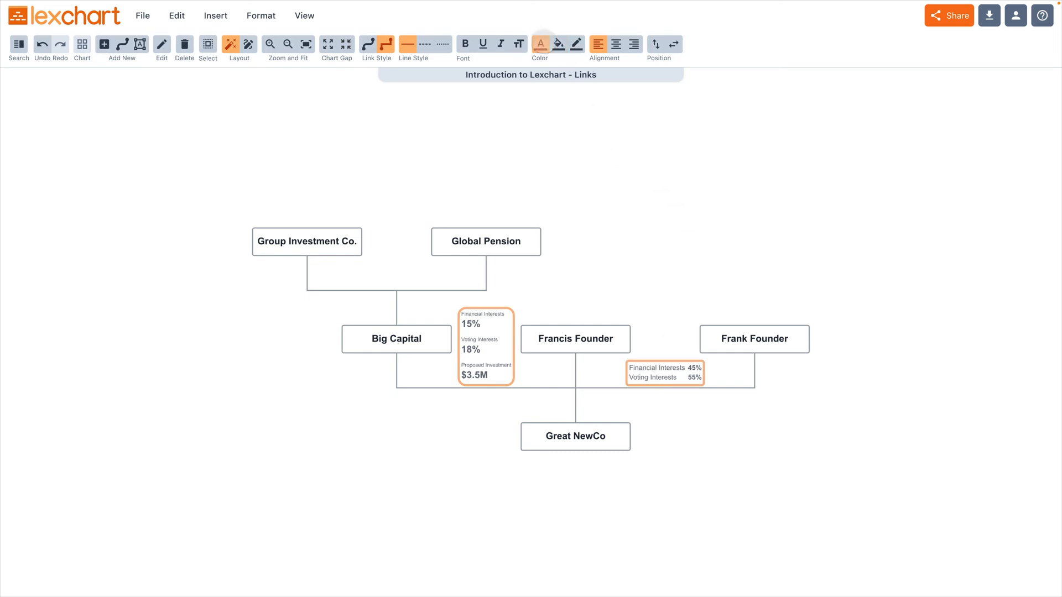
{"action": "left_click", "coordinate": [541, 45]}
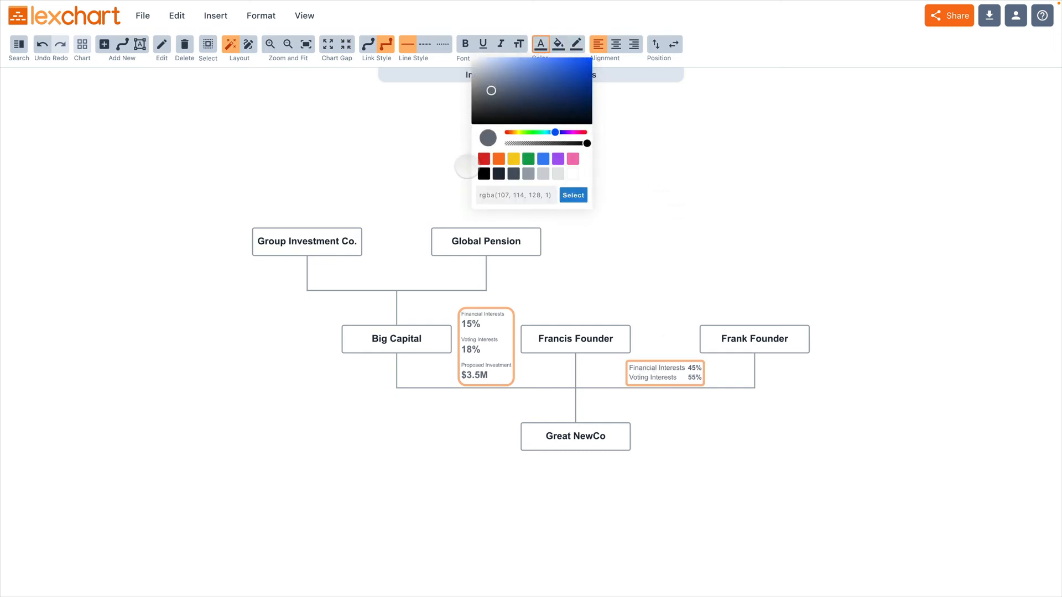
{"action": "left_click", "coordinate": [544, 159]}
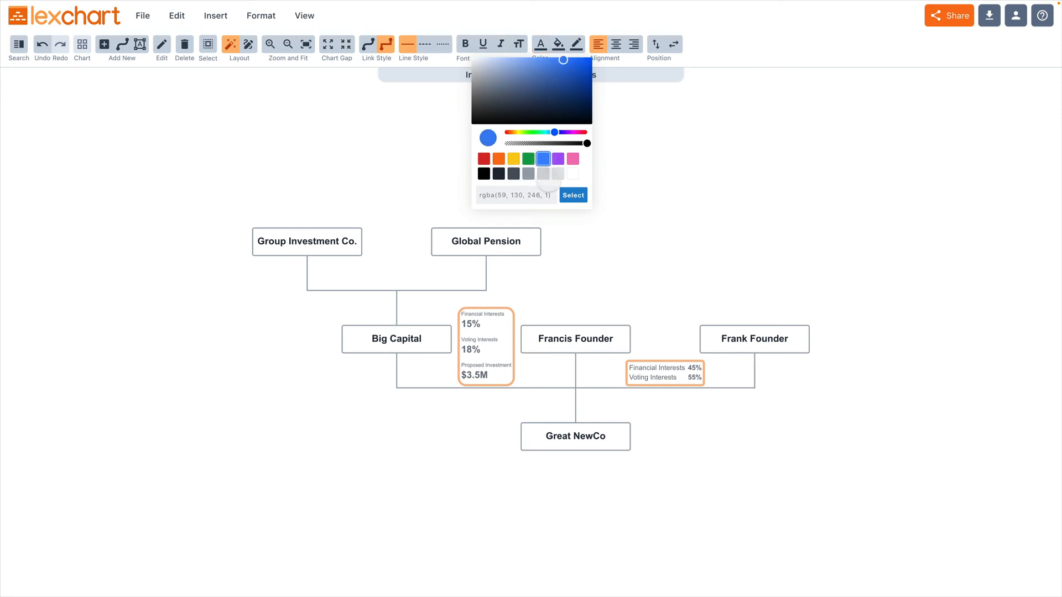
{"action": "left_click", "coordinate": [573, 195]}
{"action": "left_click", "coordinate": [618, 228]}
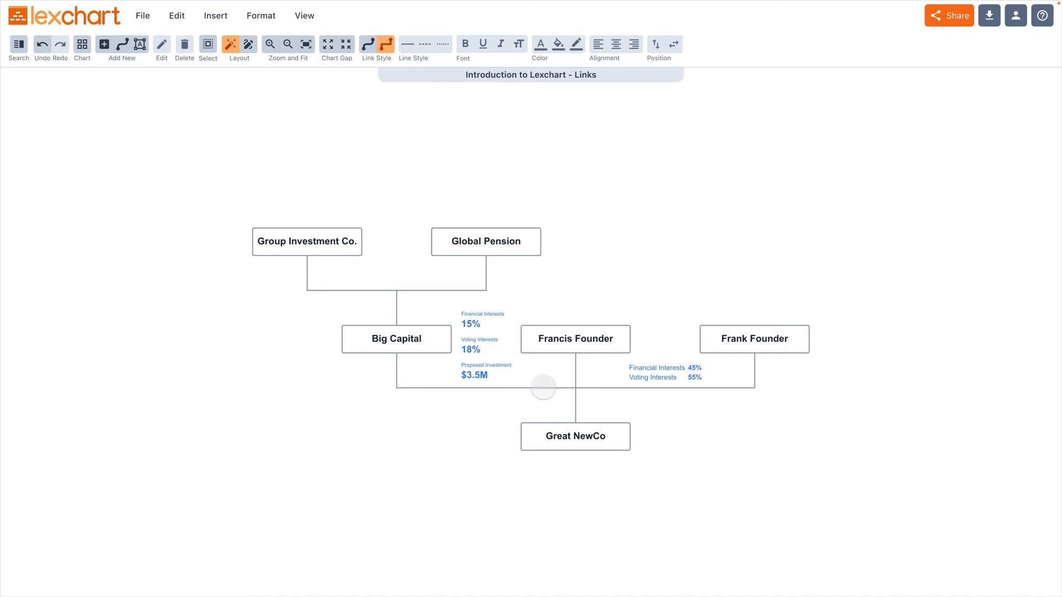
- Make the link between Big Capital and Great NewCo dashed, and switch the chart's links to the curved style
{"action": "left_click", "coordinate": [543, 387]}
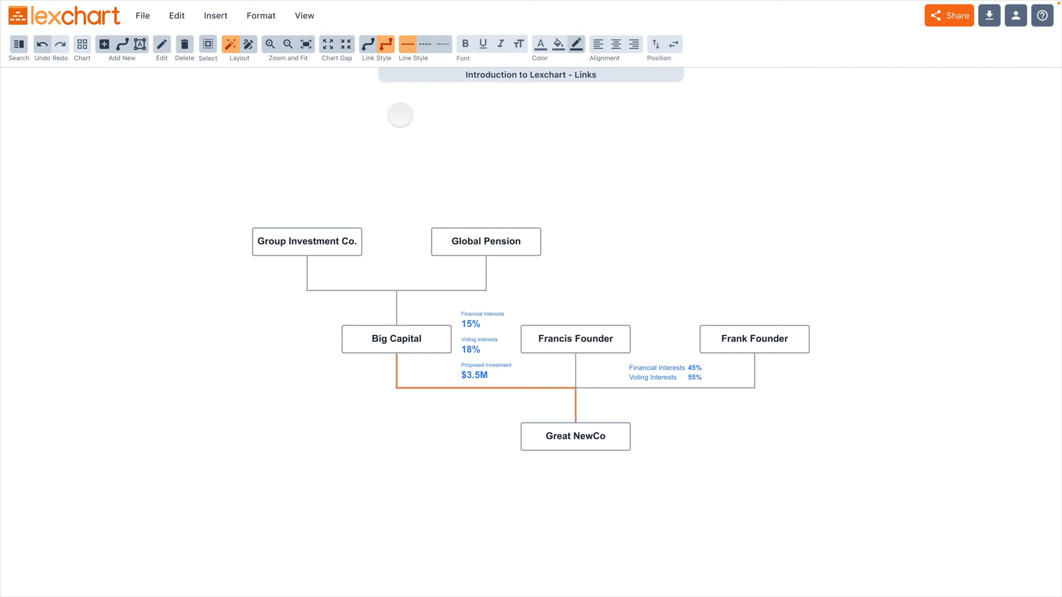
{"action": "left_click", "coordinate": [425, 46]}
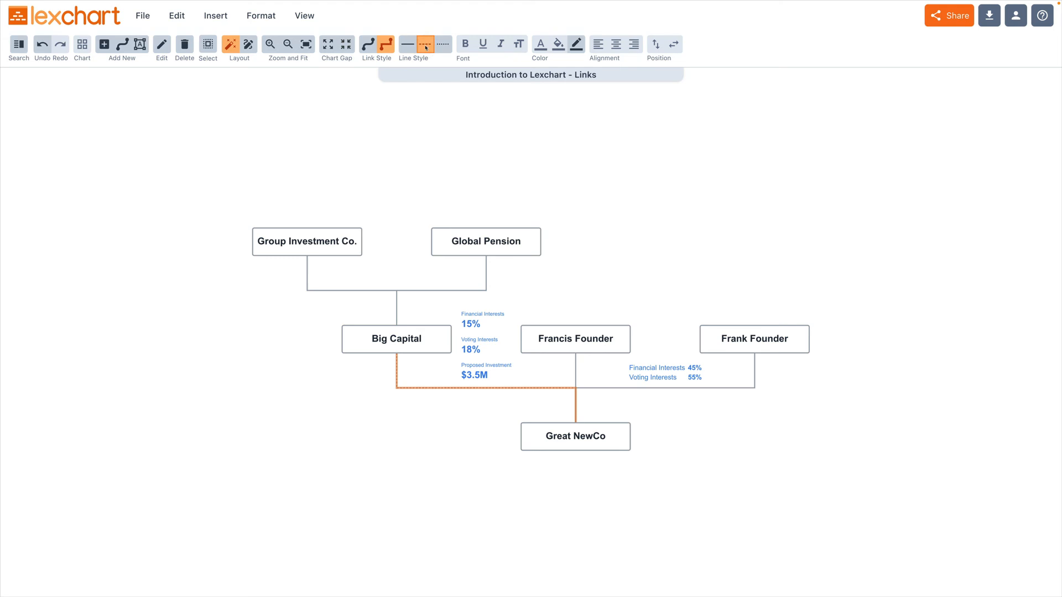
{"action": "left_click", "coordinate": [325, 150]}
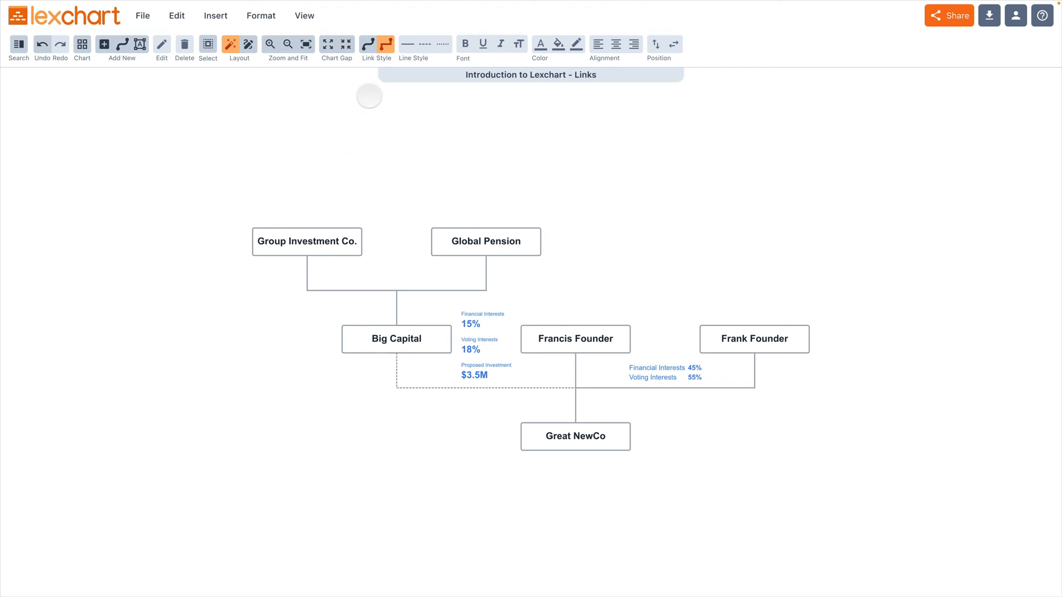
{"action": "left_click", "coordinate": [367, 44]}
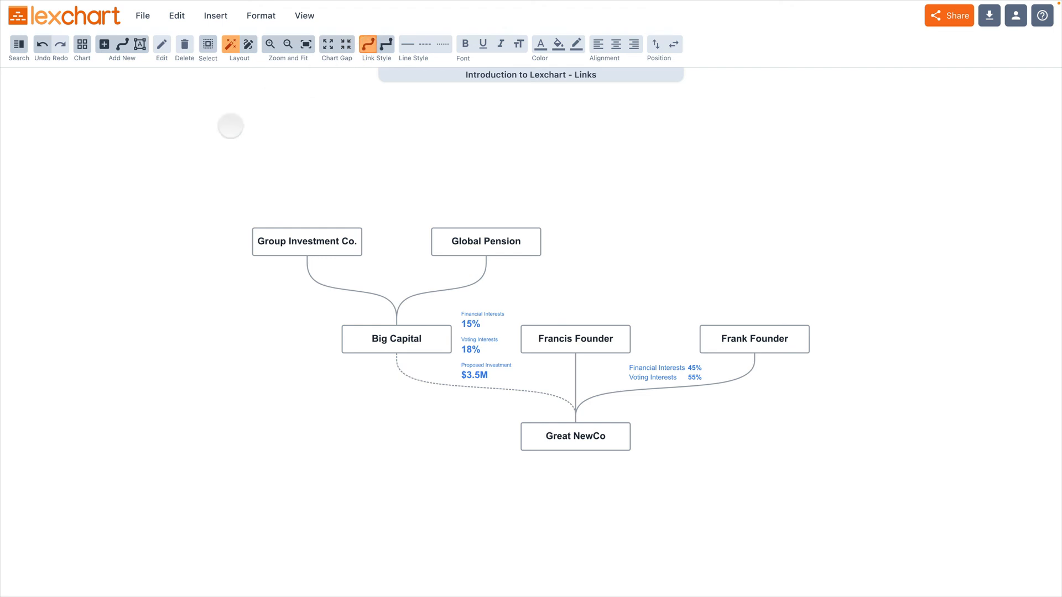